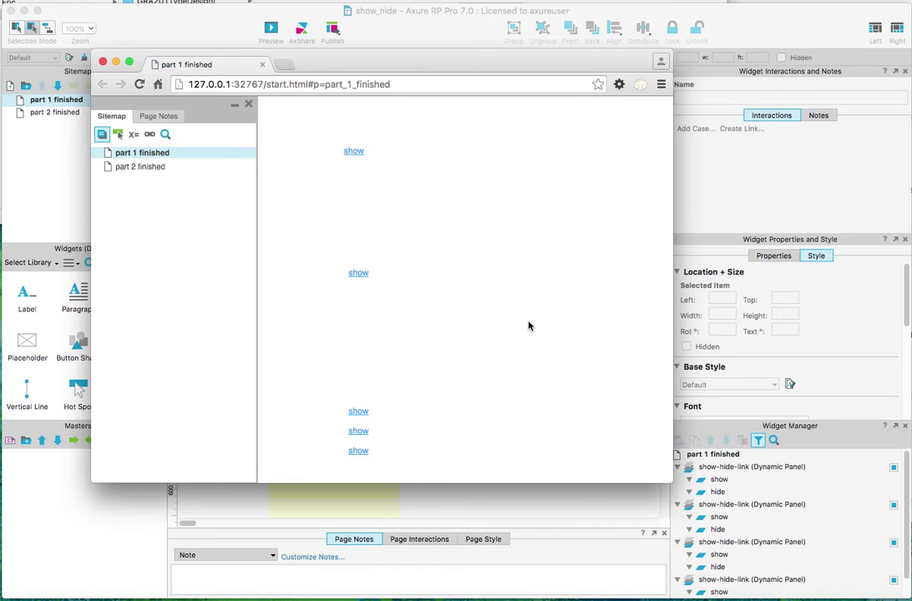
# Test the uppermost show link in the part 1 finished prototype by toggling its content box repeatedly
pyautogui.click(354, 154)
pyautogui.click(355, 153)
pyautogui.click(355, 153)
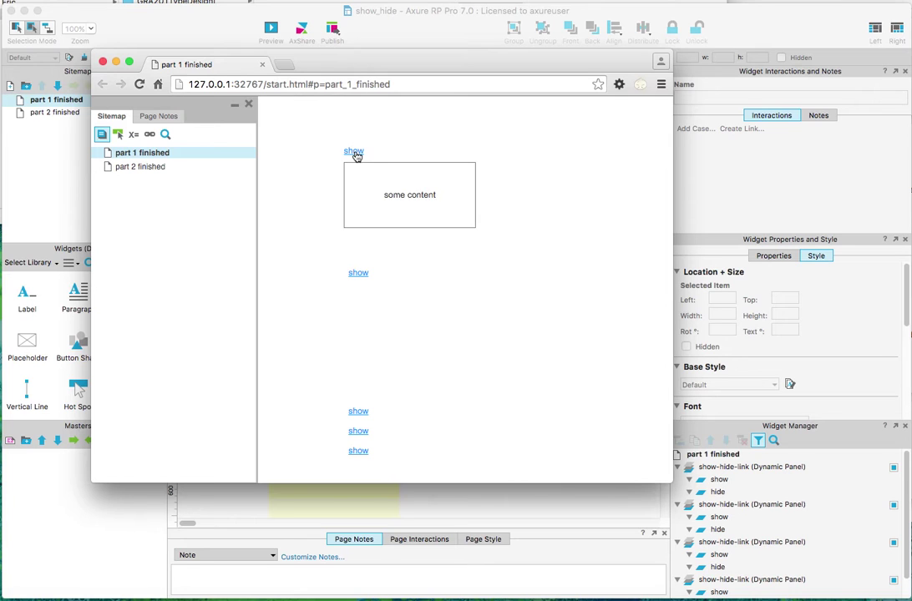
pyautogui.click(355, 154)
pyautogui.click(355, 154)
pyautogui.click(355, 154)
pyautogui.click(355, 154)
pyautogui.click(355, 154)
pyautogui.click(355, 153)
pyautogui.click(355, 154)
pyautogui.click(355, 154)
pyautogui.click(355, 154)
pyautogui.click(355, 153)
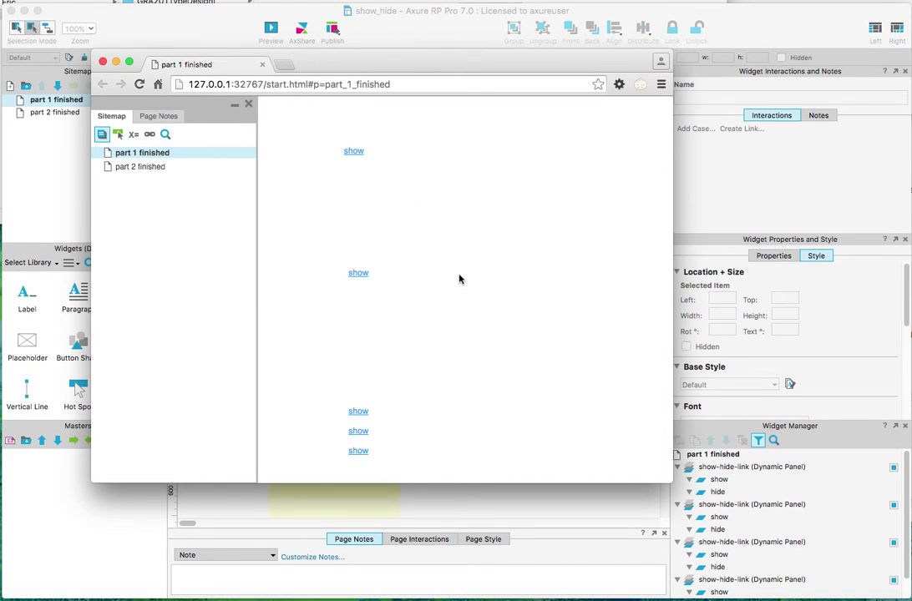
# Test the second show link by toggling its content box and watching the link's wording
pyautogui.scroll(-2, 460, 279)
pyautogui.click(358, 217)
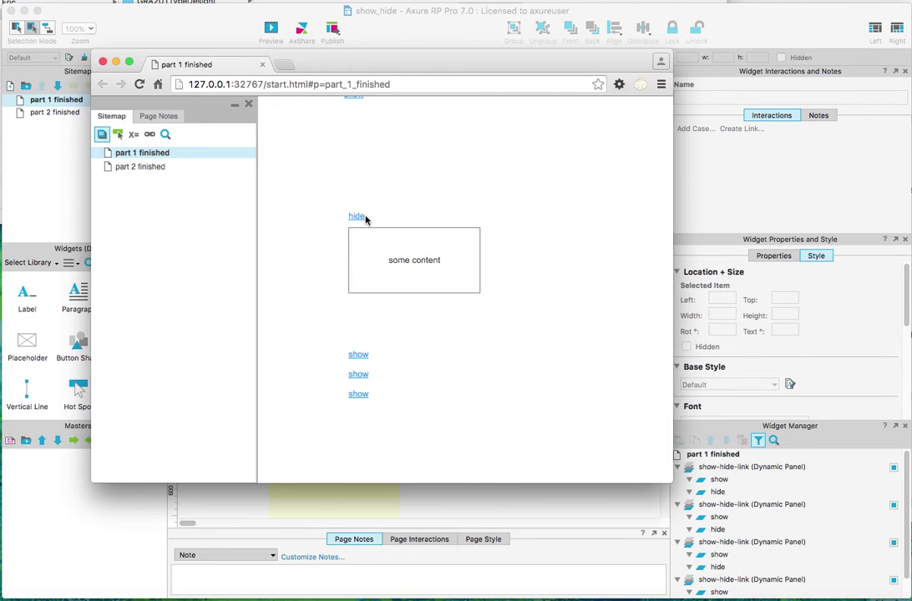
pyautogui.click(360, 218)
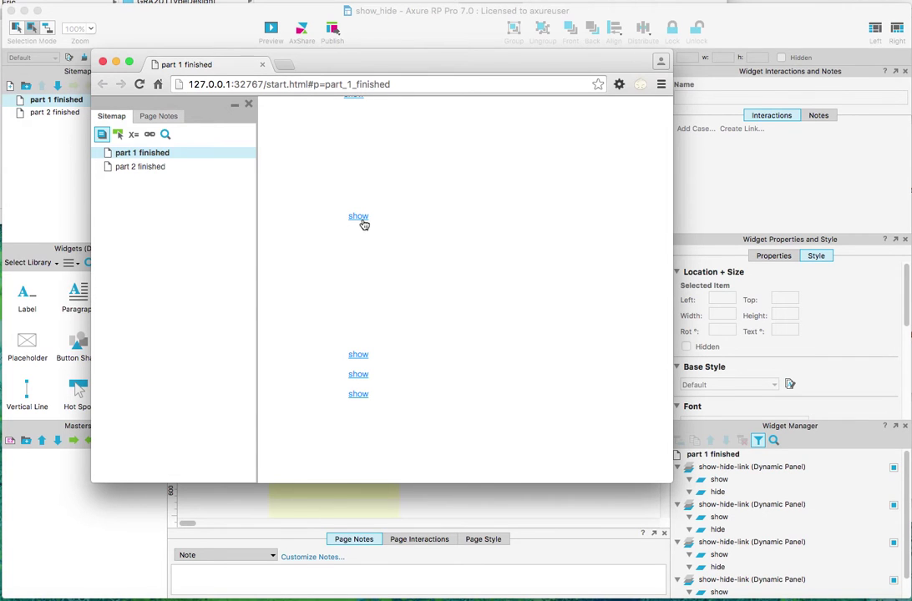
pyautogui.click(362, 222)
pyautogui.click(356, 222)
pyautogui.click(357, 222)
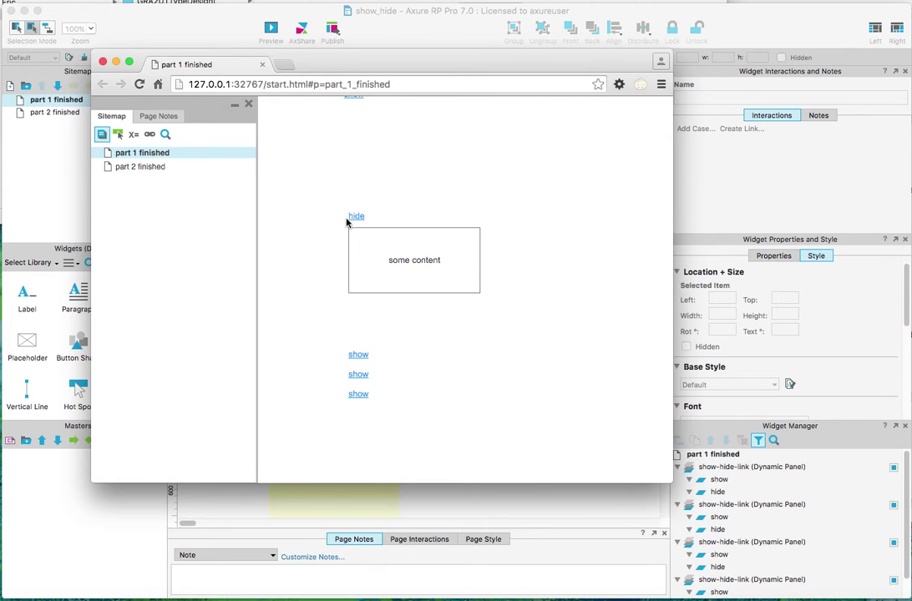
pyautogui.click(356, 222)
pyautogui.click(362, 222)
# Compare the first and second show links by toggling each one's content box again
pyautogui.scroll(2, 381, 220)
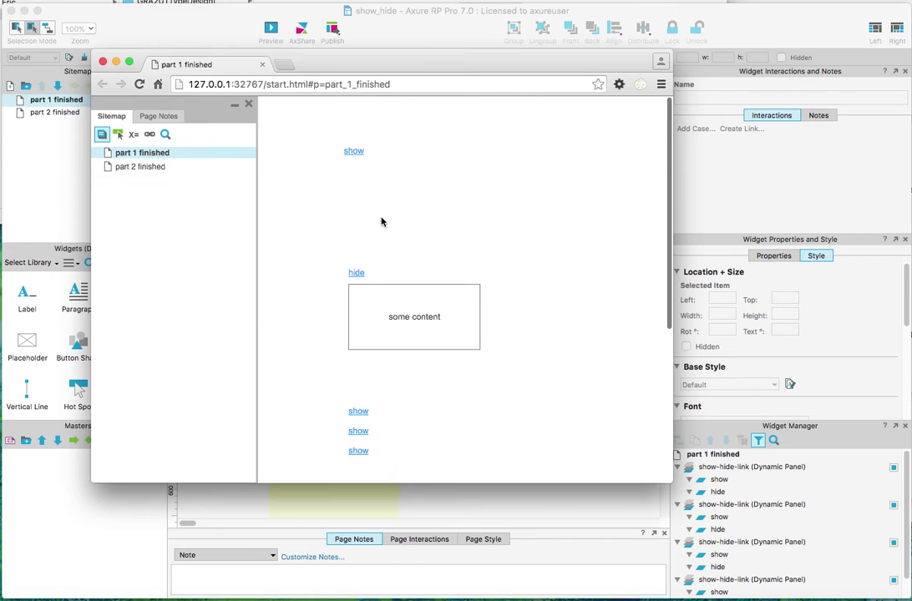
pyautogui.click(356, 153)
pyautogui.click(356, 154)
pyautogui.click(356, 154)
pyautogui.click(355, 153)
pyautogui.click(356, 274)
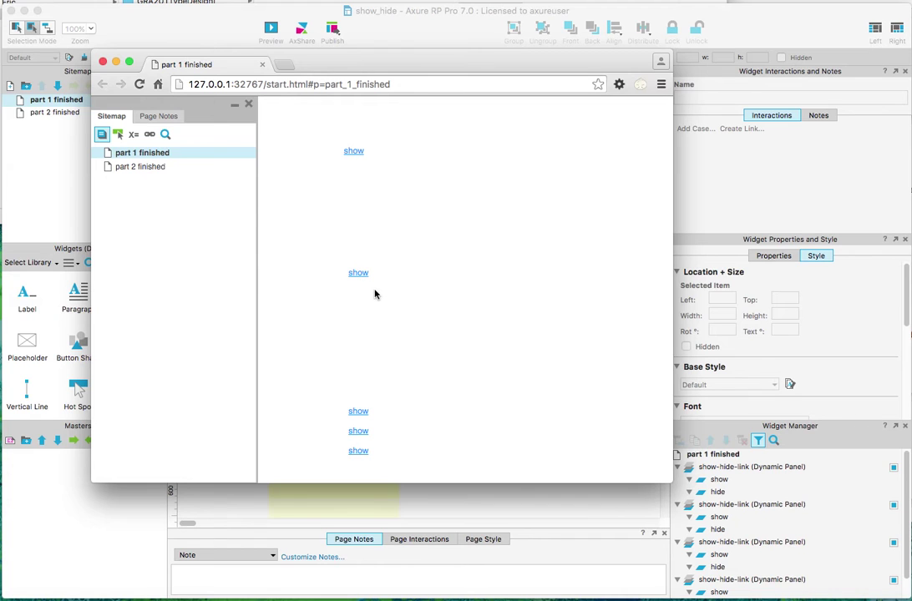
pyautogui.click(357, 273)
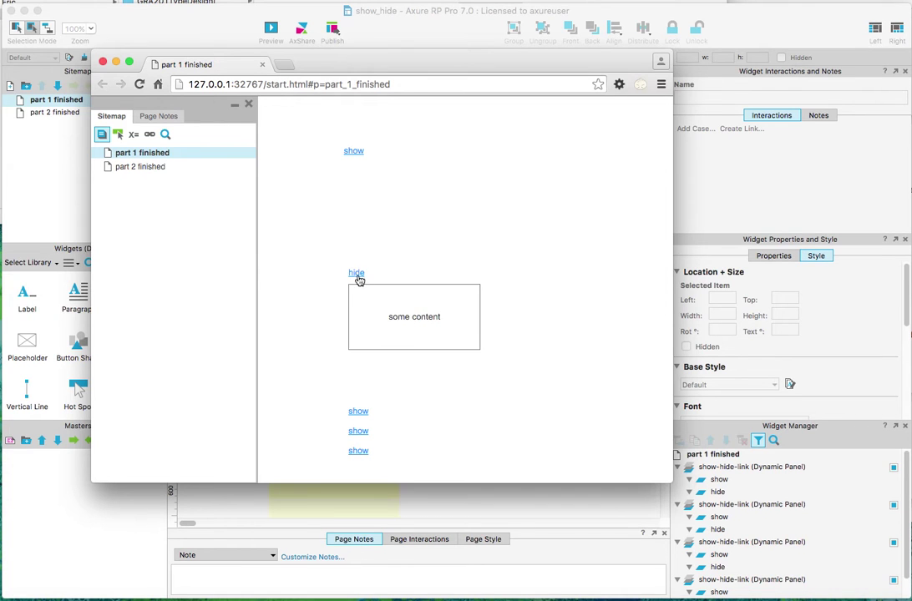
pyautogui.click(356, 274)
pyautogui.click(356, 274)
pyautogui.click(356, 274)
# Reveal the content boxes of all three stacked show links, from the first to the third
pyautogui.scroll(-4, 415, 289)
pyautogui.scroll(-2, 422, 289)
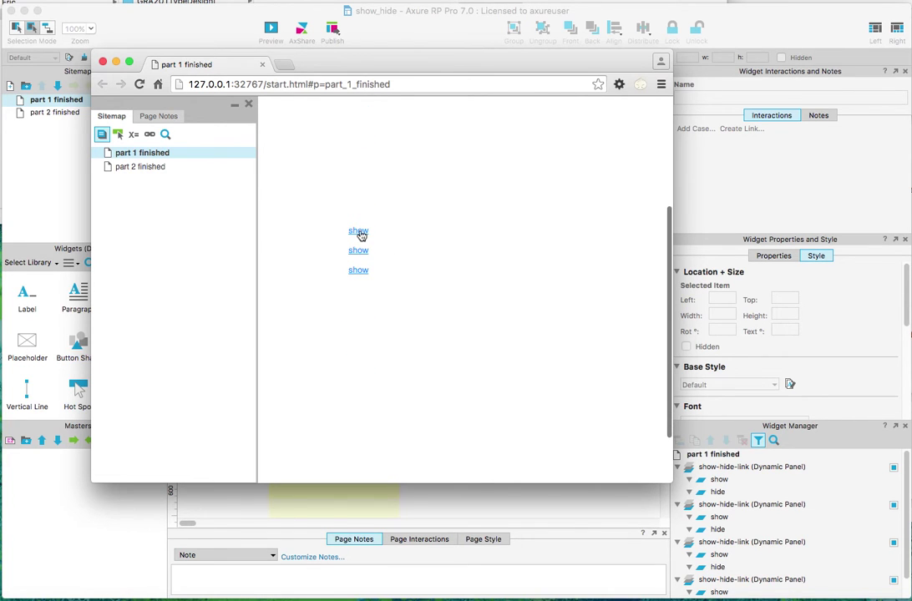
pyautogui.click(358, 231)
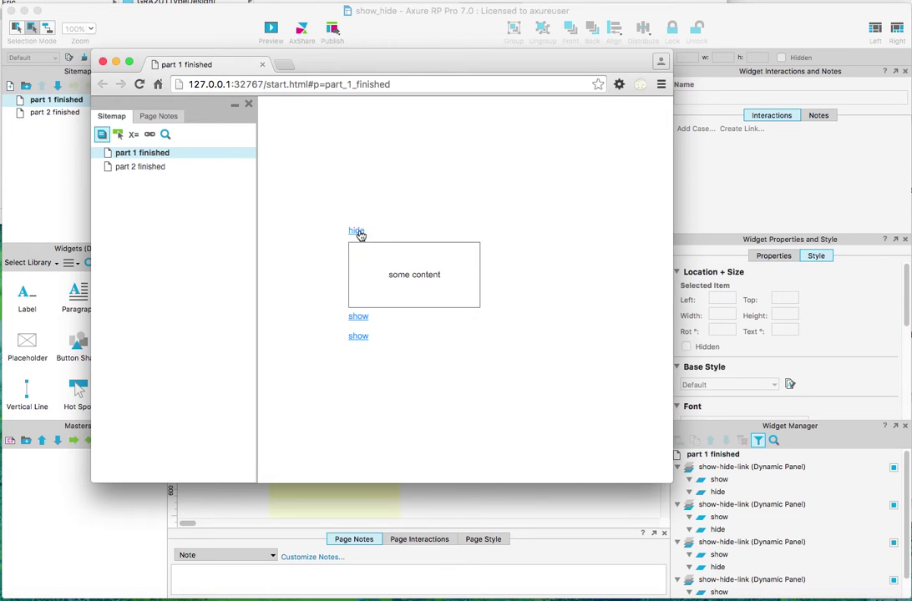
pyautogui.click(359, 318)
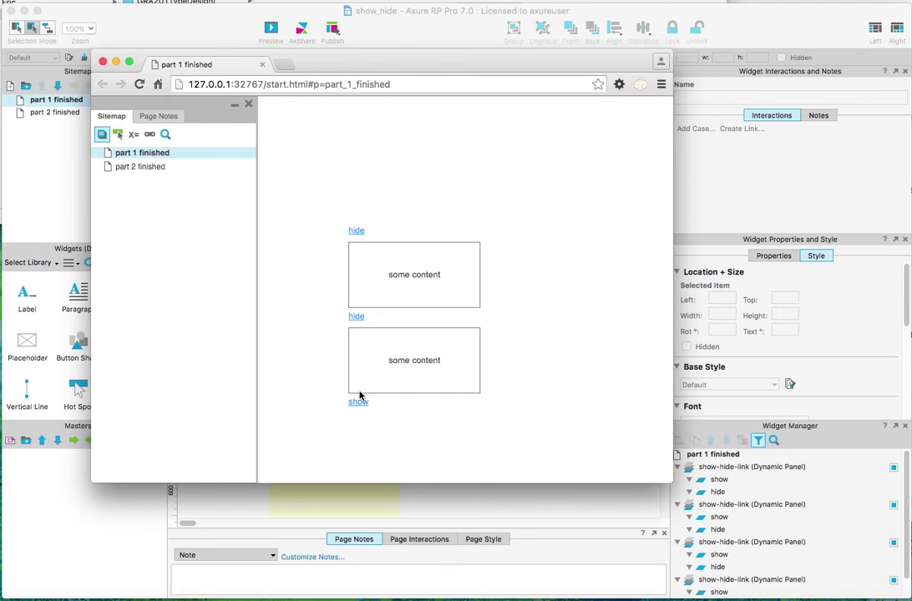
pyautogui.click(359, 402)
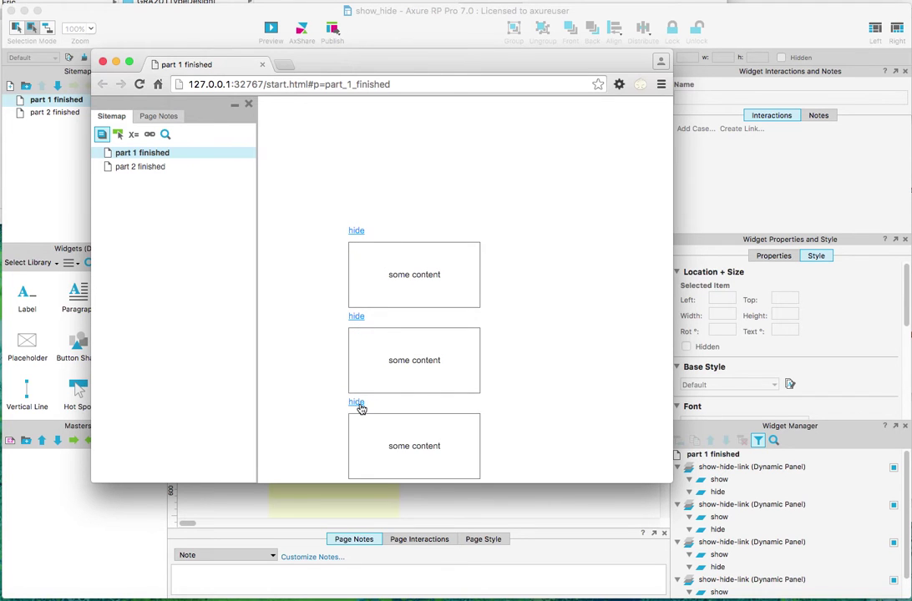
# Collapse the stacked content boxes, and toggle the first two again to examine how the links below move
pyautogui.click(358, 321)
pyautogui.click(358, 335)
pyautogui.click(358, 232)
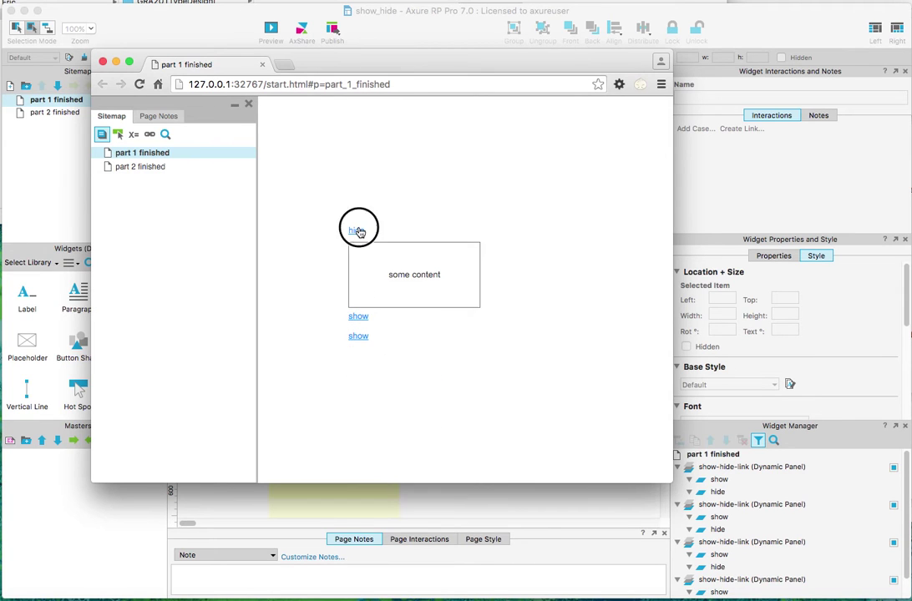
pyautogui.click(358, 232)
pyautogui.click(359, 233)
pyautogui.click(358, 232)
pyautogui.click(358, 316)
pyautogui.click(358, 318)
pyautogui.click(357, 232)
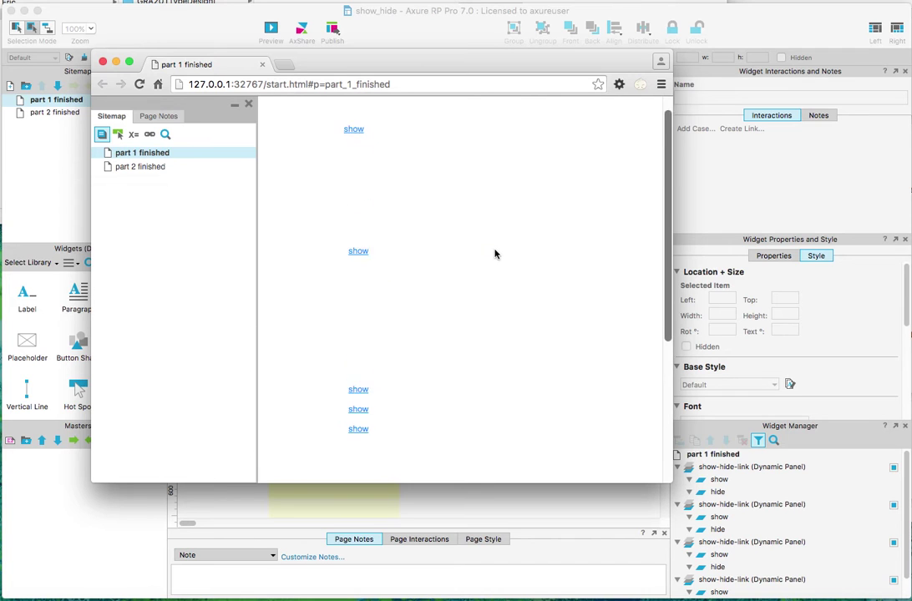
# Toggle the uppermost show link's content box once more and close the prototype preview
pyautogui.click(355, 152)
pyautogui.click(355, 152)
pyautogui.click(354, 152)
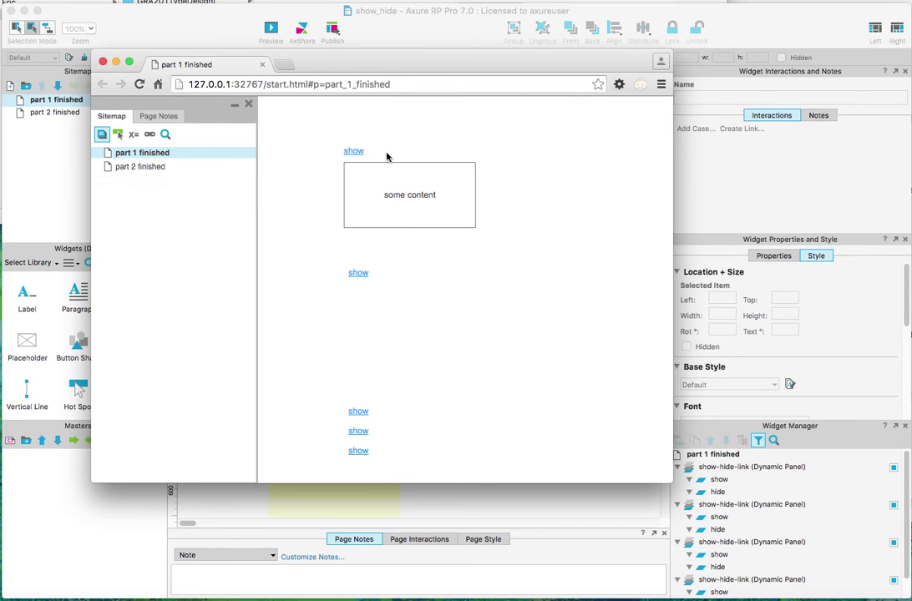
pyautogui.click(355, 152)
pyautogui.click(103, 62)
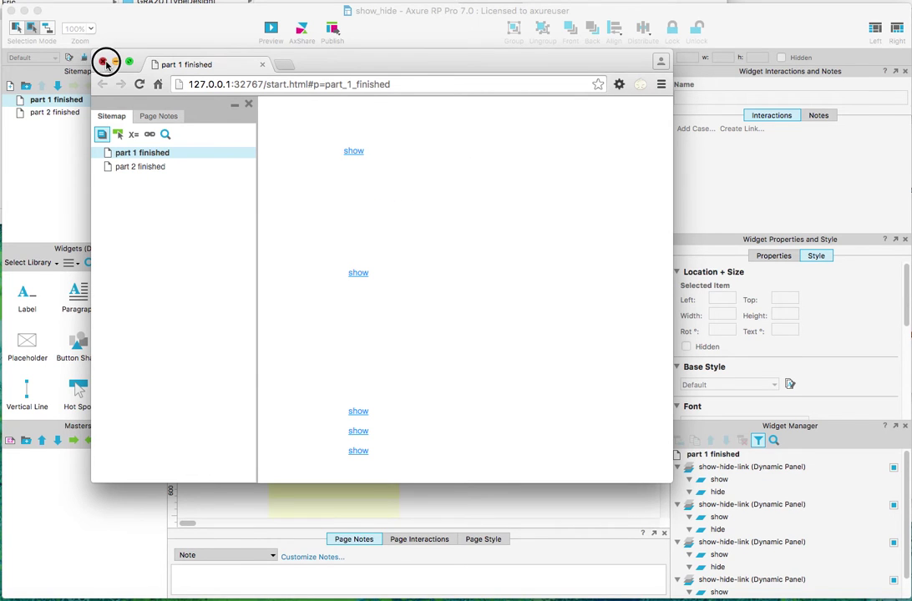
pyautogui.click(221, 140)
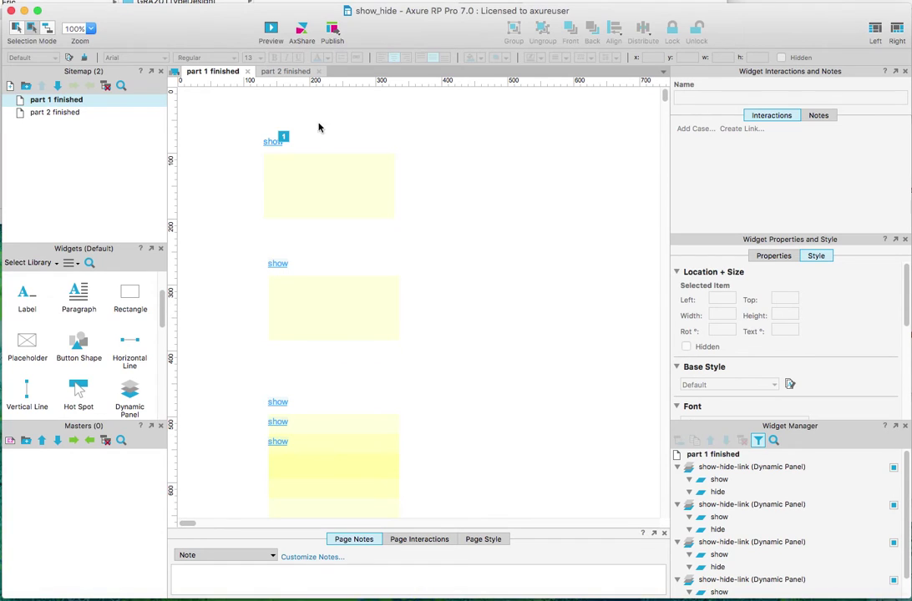
# Add a new page below part 1 finished in the sitemap, keep its default name and open it for editing
pyautogui.click(10, 85)
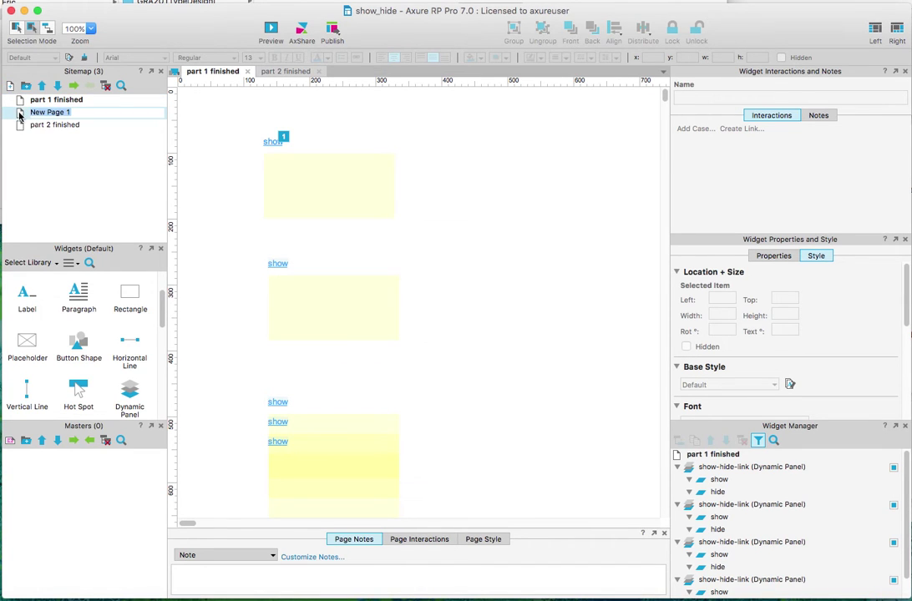
pyautogui.click(19, 116)
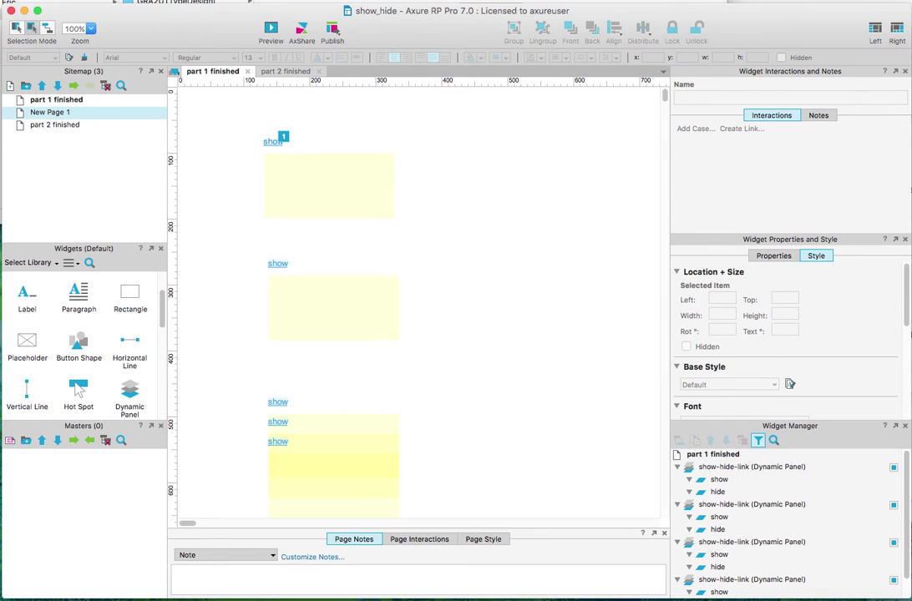
pyautogui.doubleClick(18, 111)
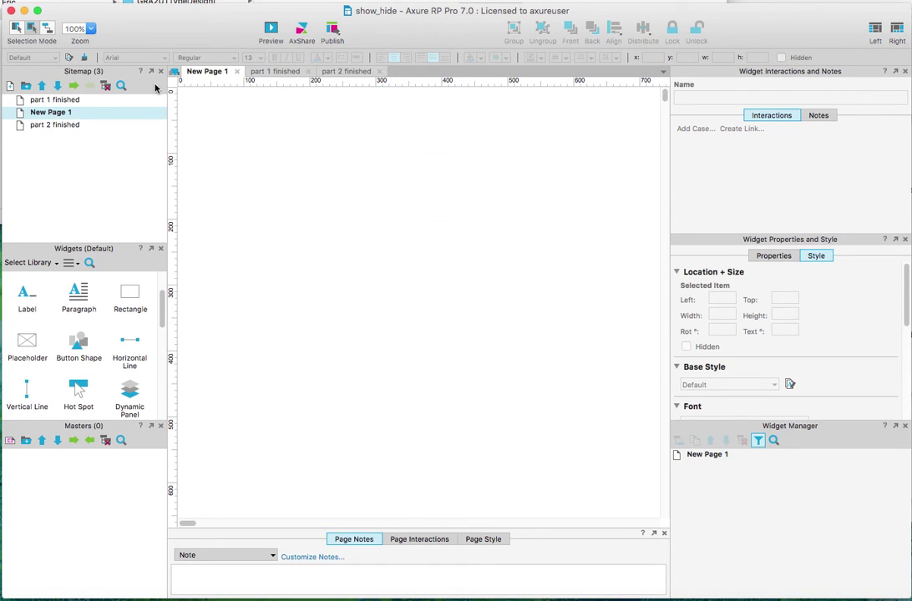
# Place a Label widget at x 160, y 105 on the new page and set its text to "Show"
pyautogui.moveTo(26, 294); pyautogui.dragTo(290, 158)
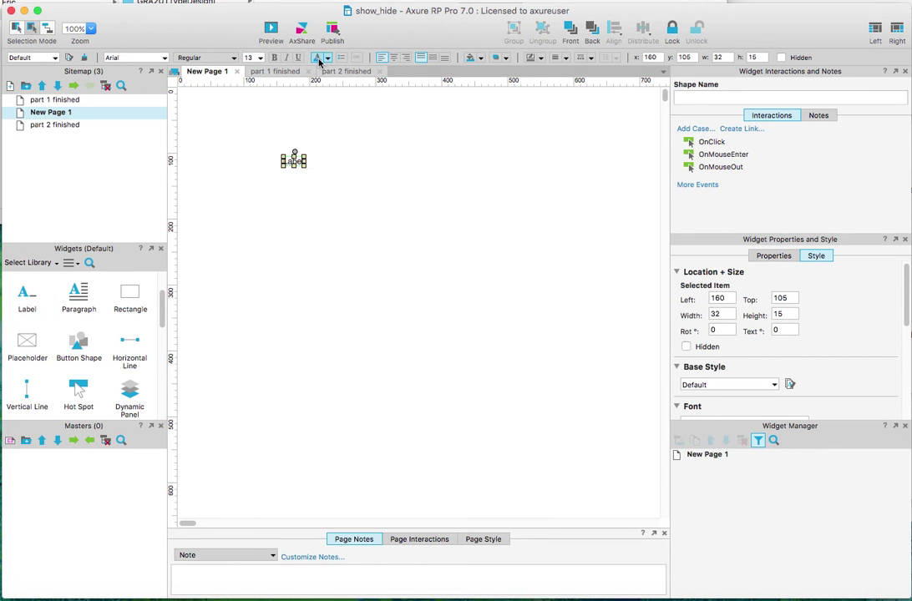
pyautogui.press('Return')
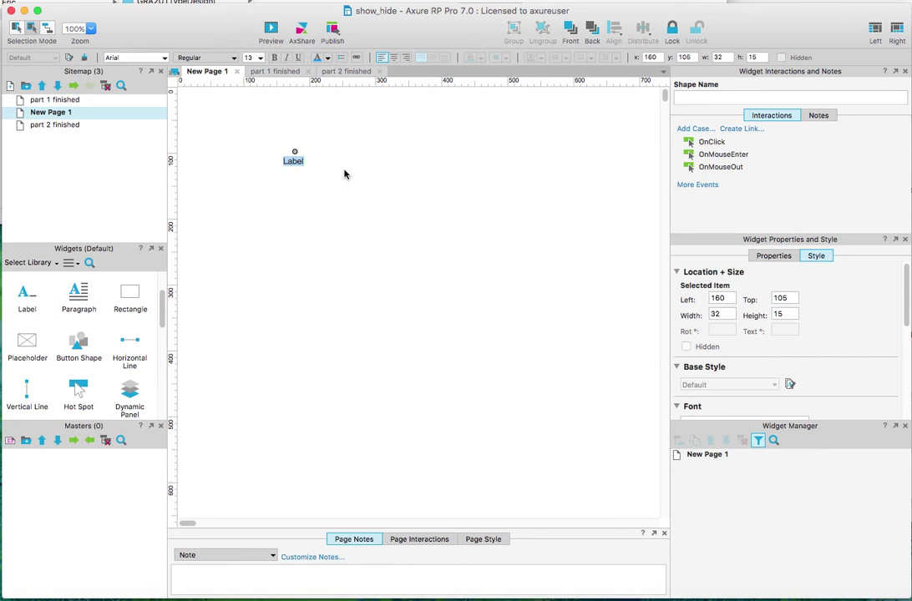
pyautogui.write('Show')
pyautogui.click(349, 204)
# Style the Show label like a link with blue, underlined text
pyautogui.click(292, 160)
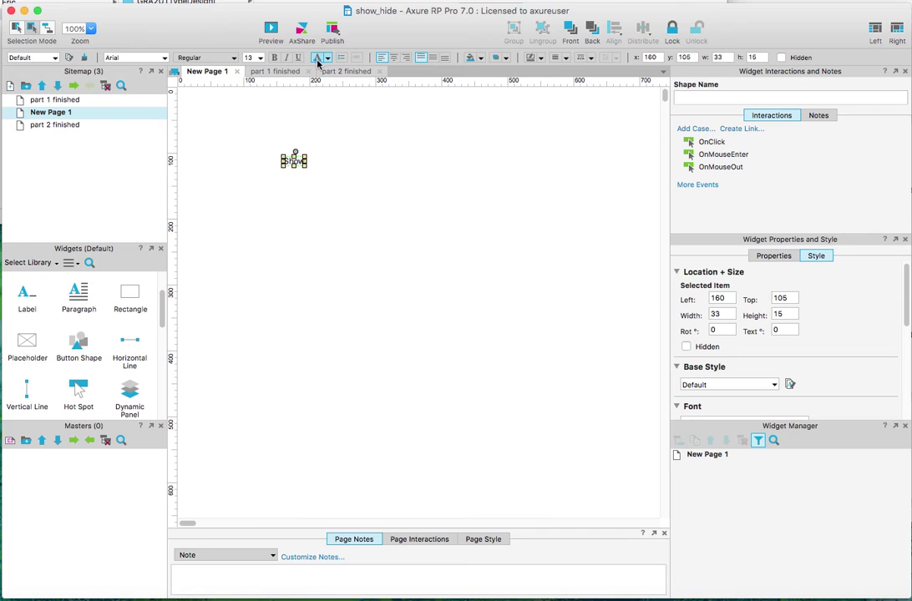
pyautogui.click(317, 58)
pyautogui.click(298, 58)
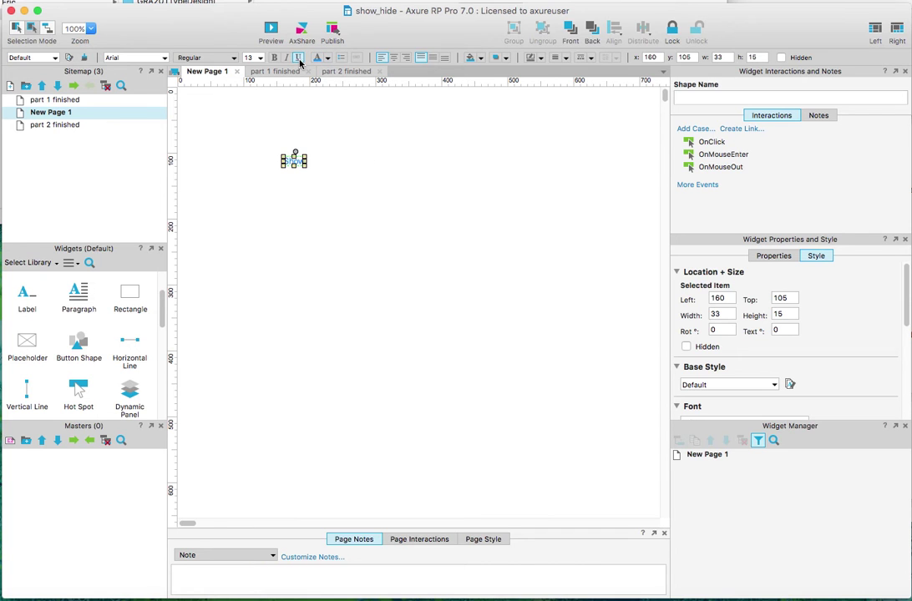
pyautogui.click(364, 167)
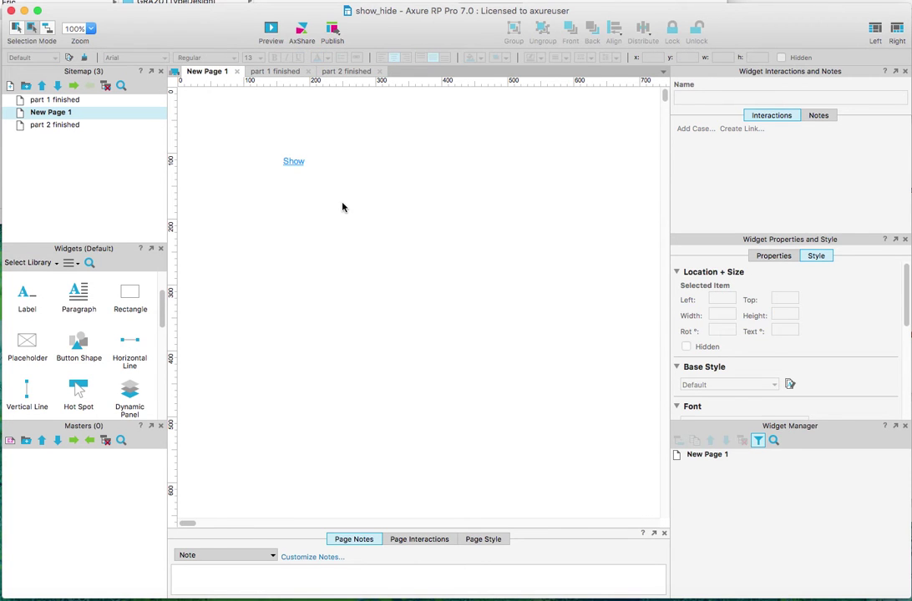
# Place a 200 by 100 Rectangle at x 160, y 130 beneath the Show label, containing the text "Some Content"
pyautogui.click(291, 162)
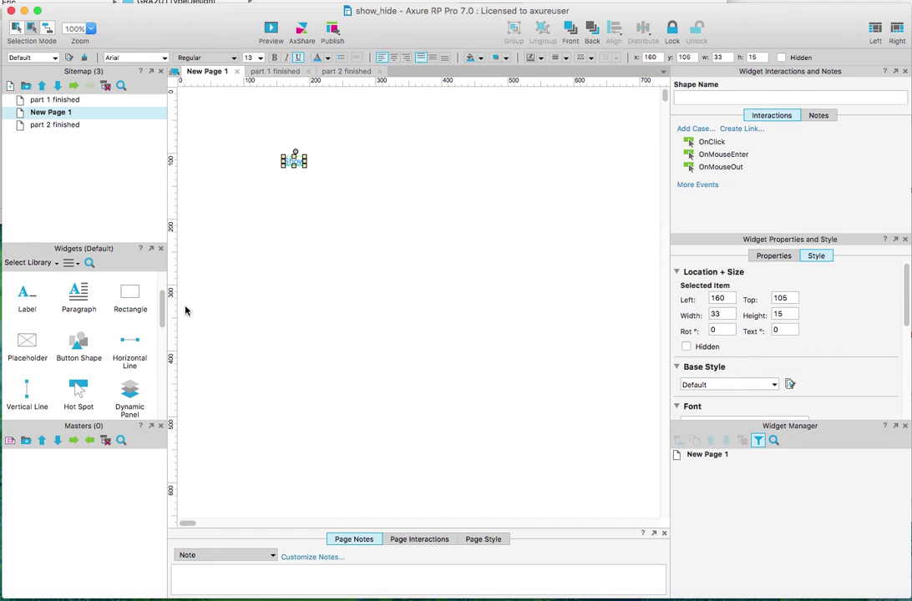
pyautogui.moveTo(126, 297); pyautogui.dragTo(284, 173)
pyautogui.click(302, 296)
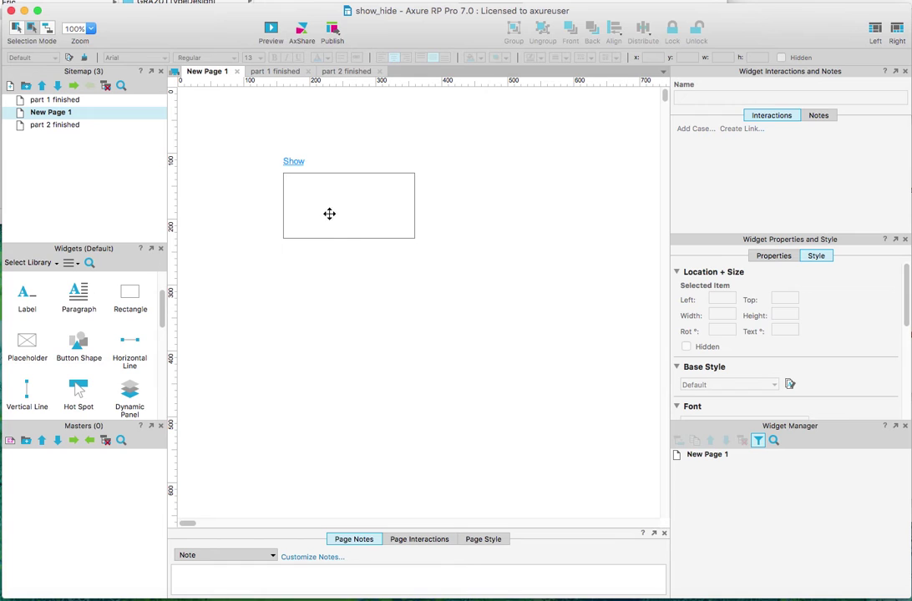
pyautogui.doubleClick(355, 213)
pyautogui.write('Some Content')
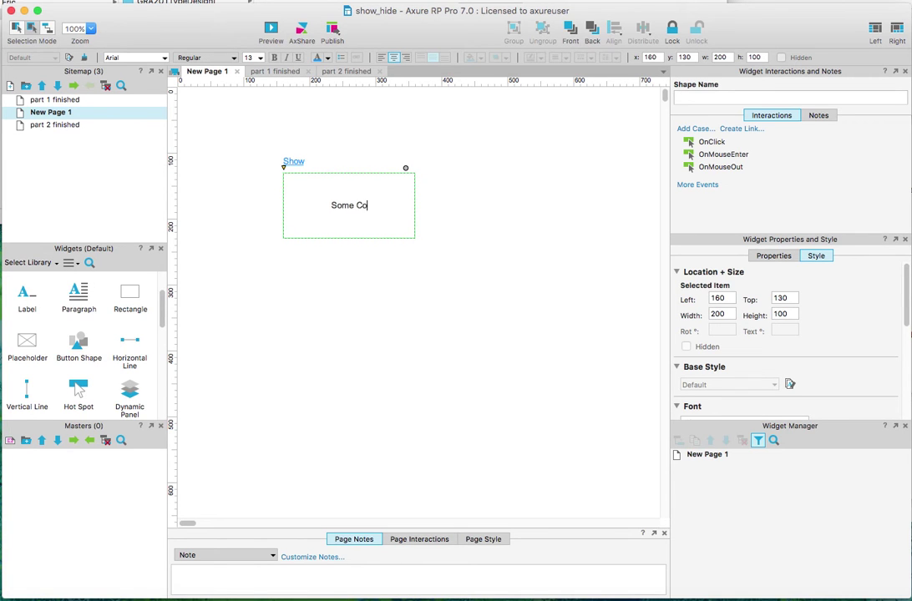
pyautogui.click(372, 309)
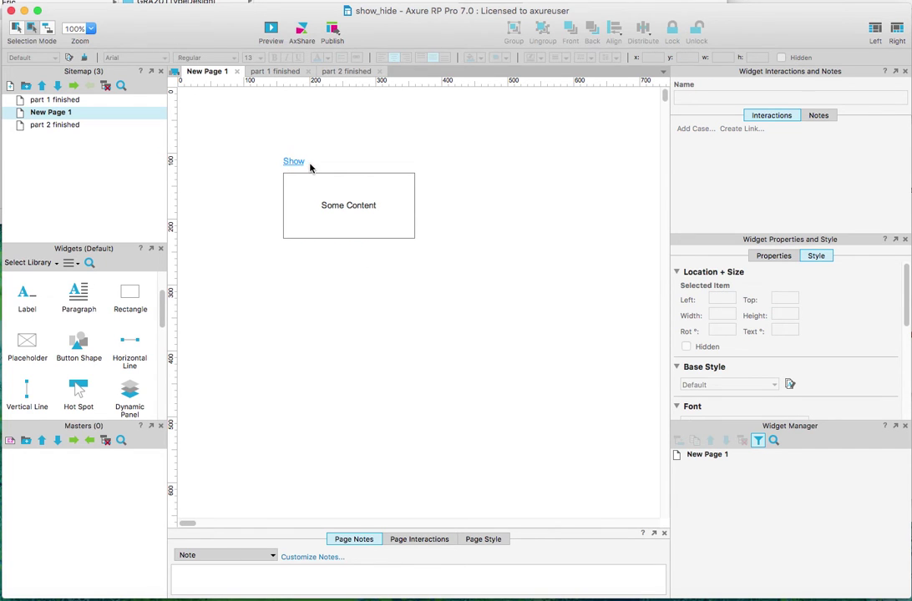
pyautogui.click(346, 205)
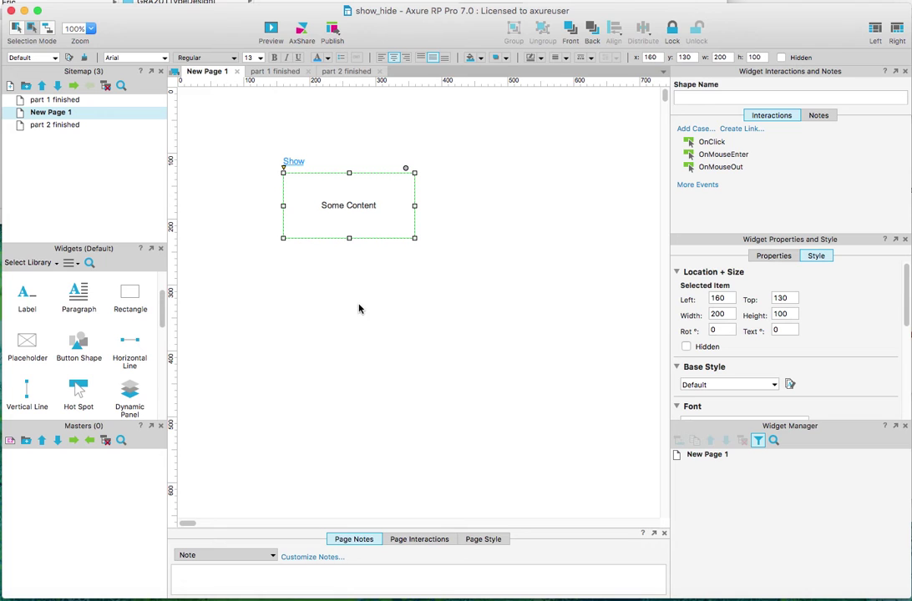
pyautogui.click(392, 309)
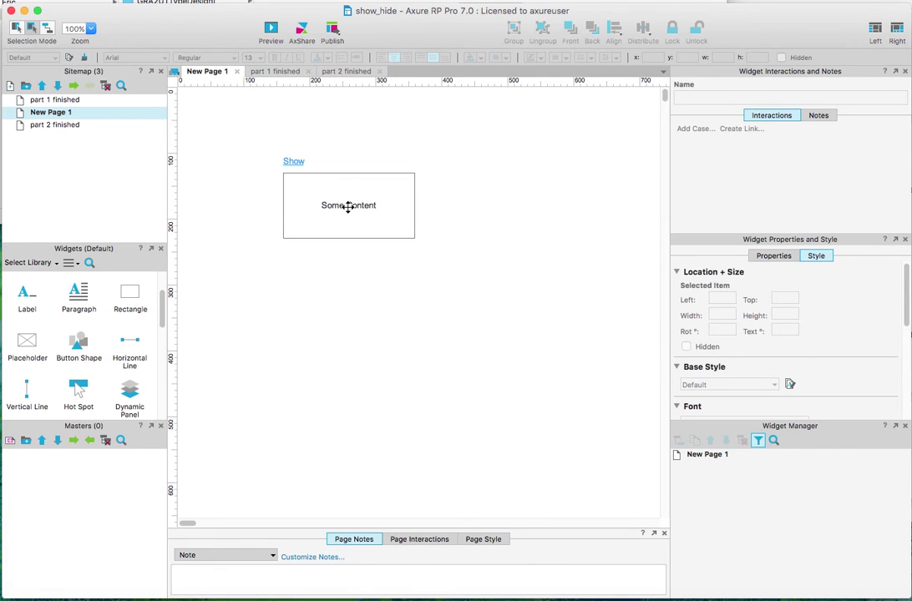
pyautogui.click(295, 162)
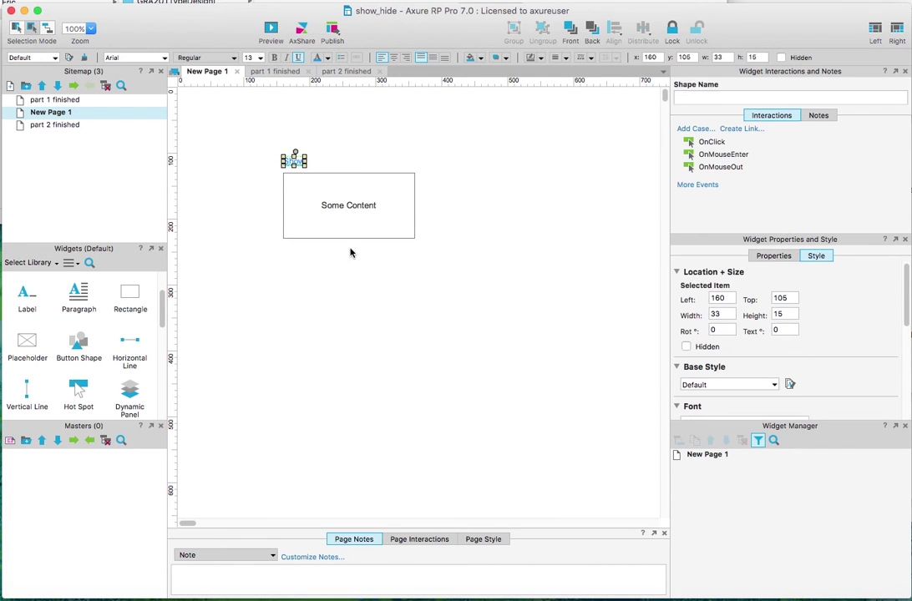
pyautogui.click(387, 276)
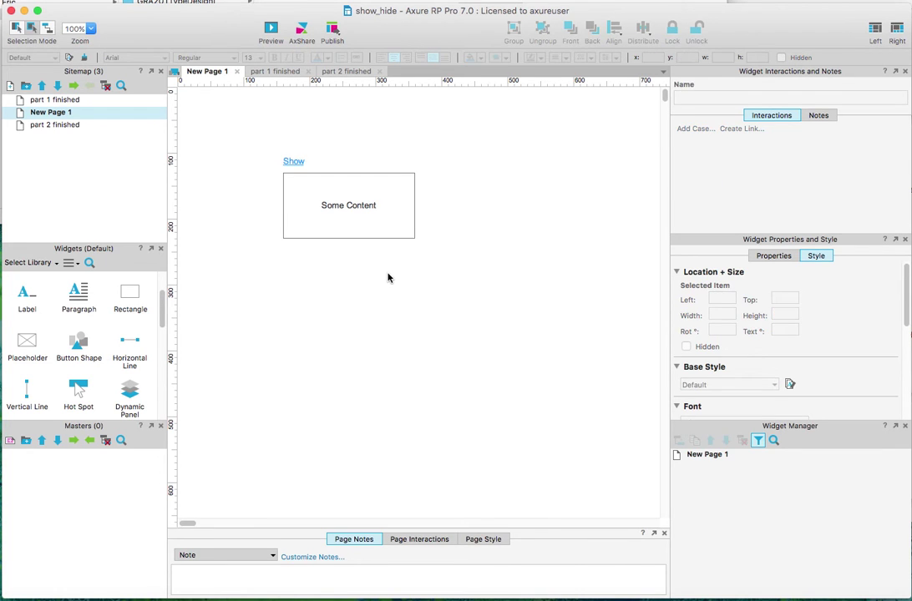
# Name the "Some Content" rectangle "content" and set it to be hidden
pyautogui.click(353, 210)
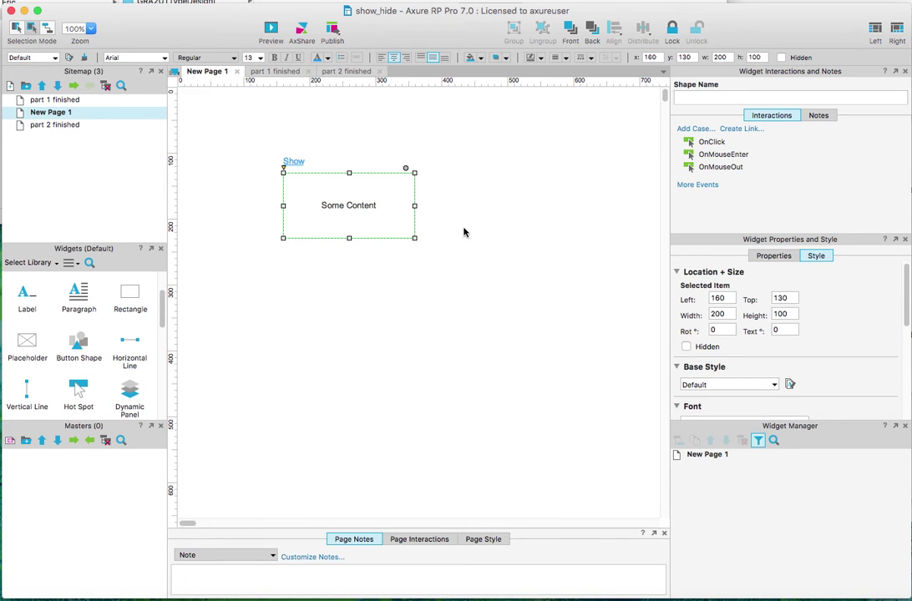
pyautogui.click(695, 98)
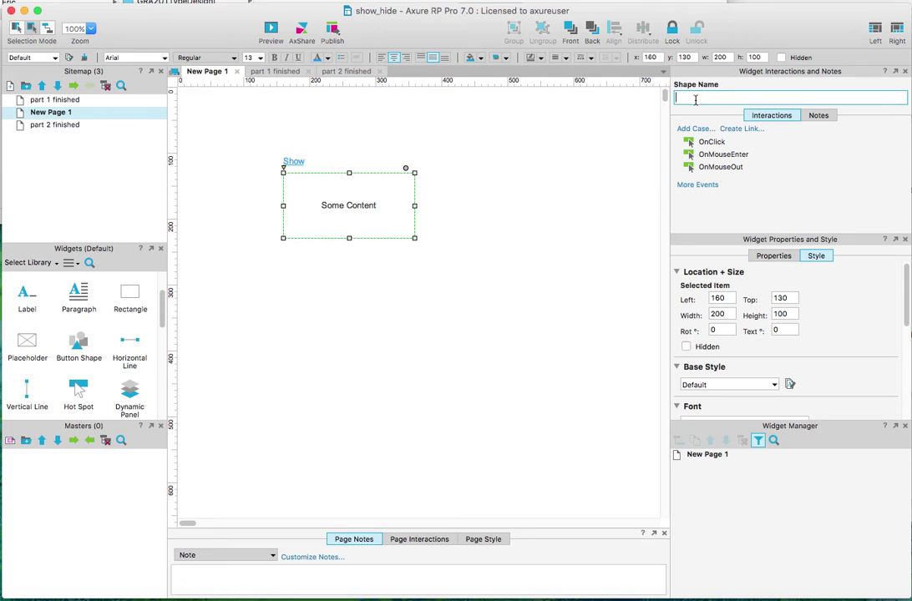
pyautogui.write('content')
pyautogui.click(543, 224)
pyautogui.click(412, 220)
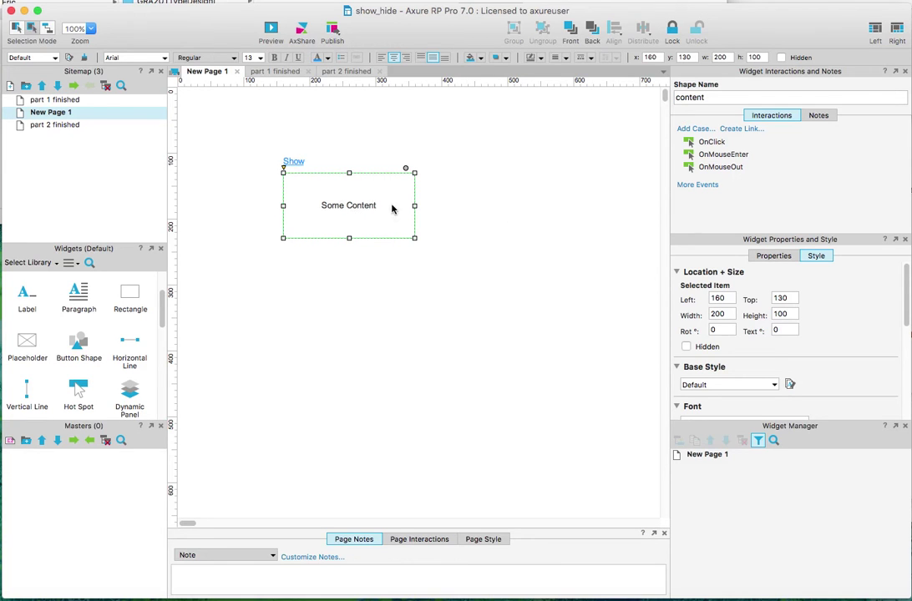
pyautogui.click(687, 348)
pyautogui.click(530, 358)
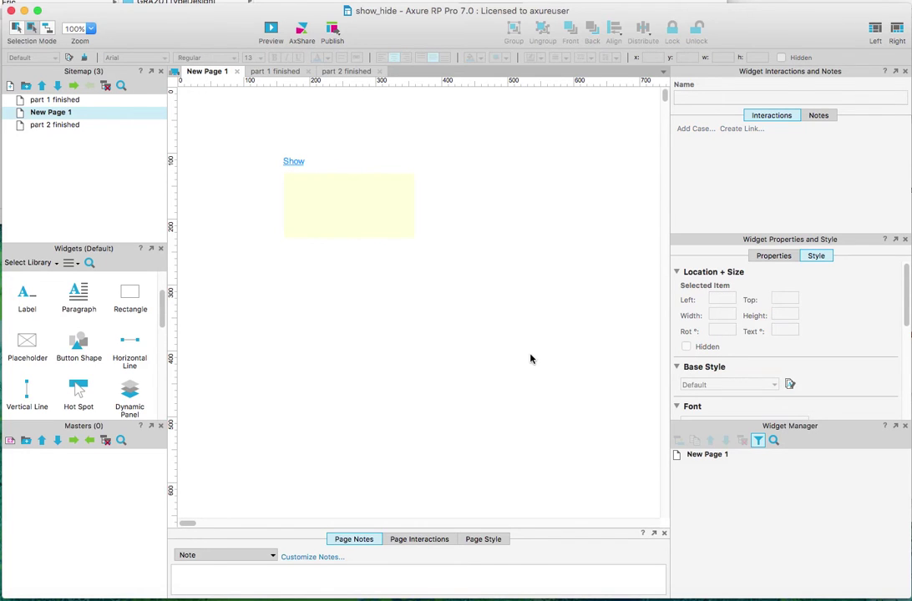
# Add an OnClick case to the Show label that toggles the visibility of the content shape, without animation
pyautogui.click(295, 161)
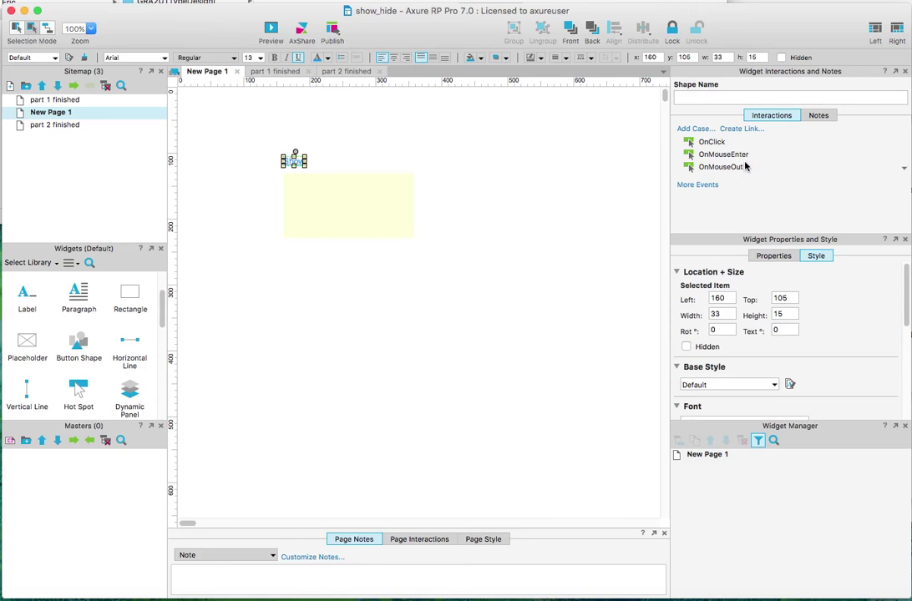
pyautogui.doubleClick(710, 144)
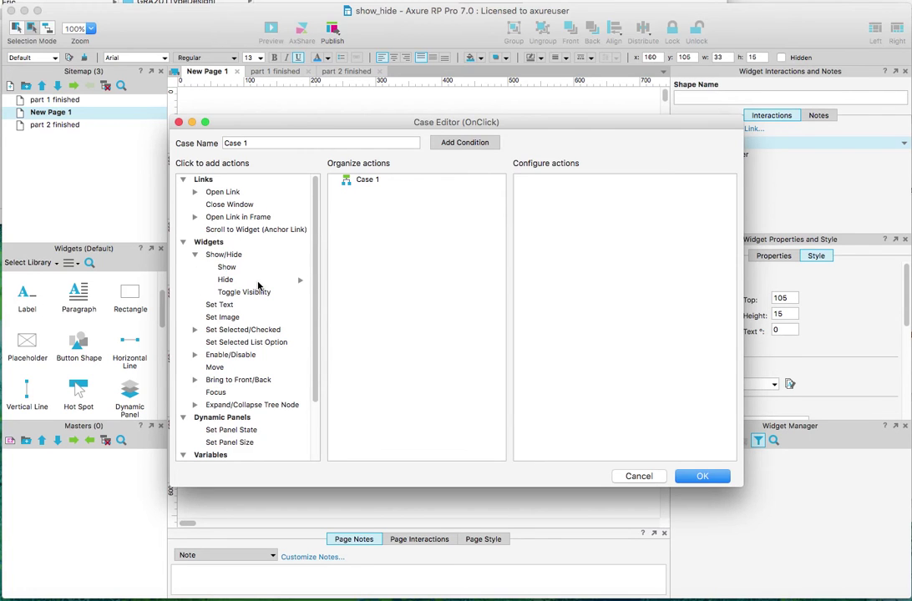
pyautogui.click(195, 254)
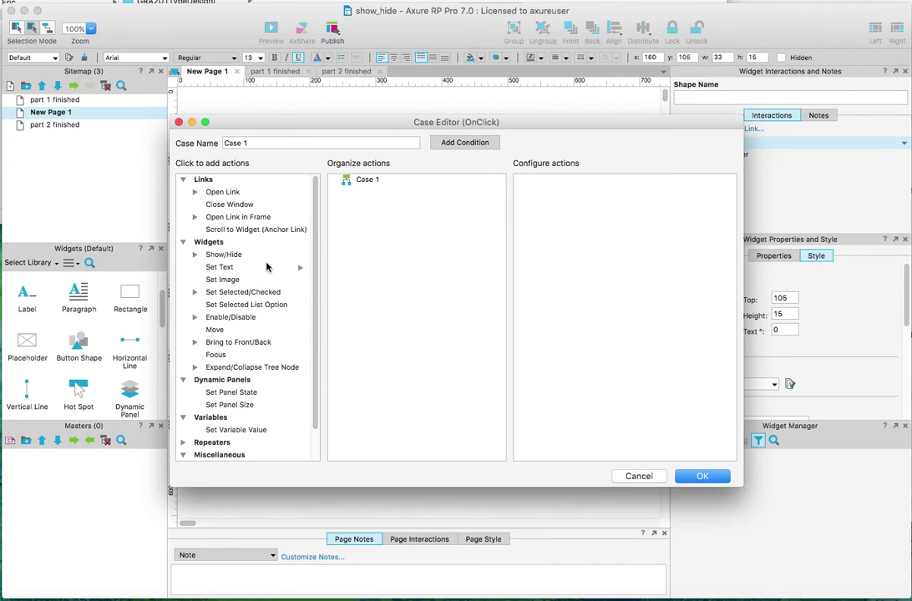
pyautogui.click(194, 256)
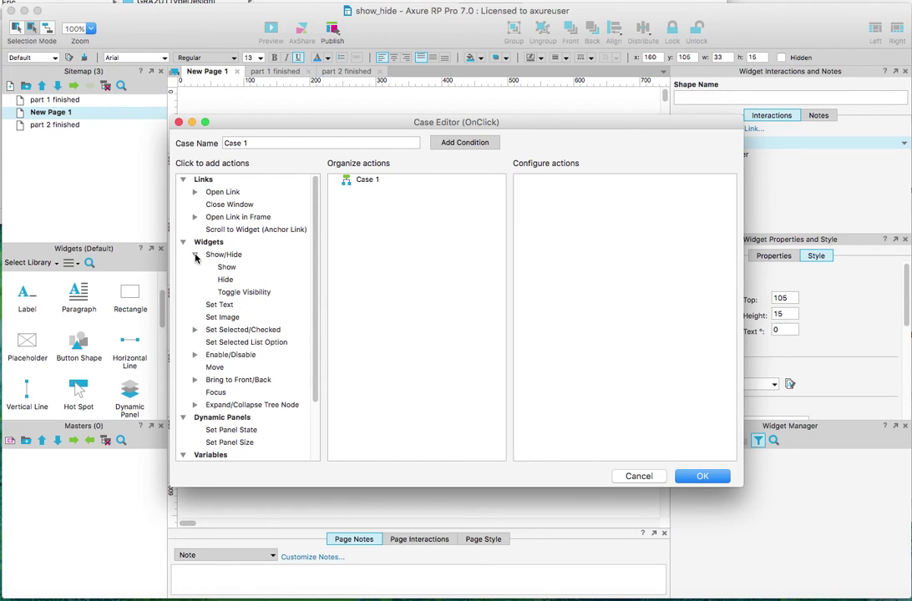
pyautogui.click(252, 294)
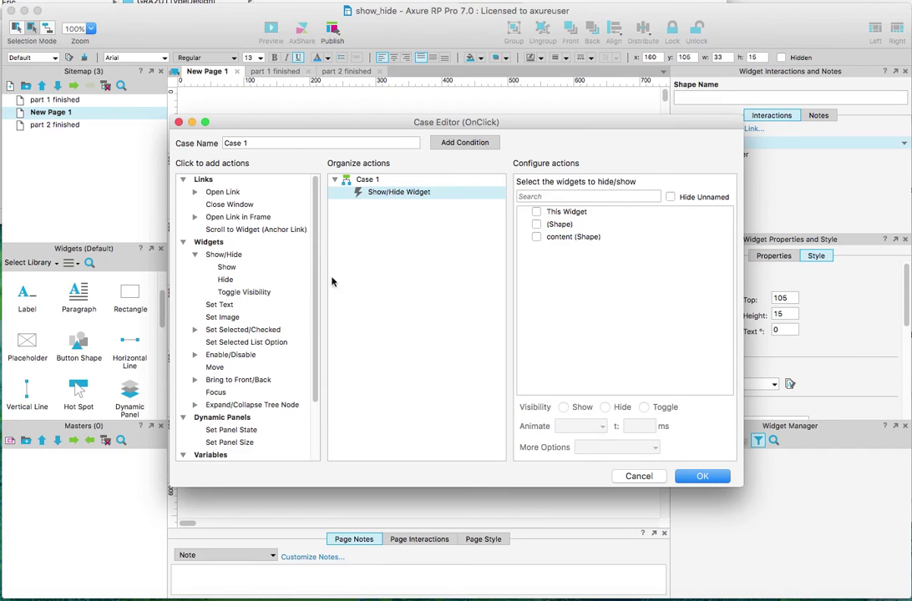
pyautogui.click(536, 237)
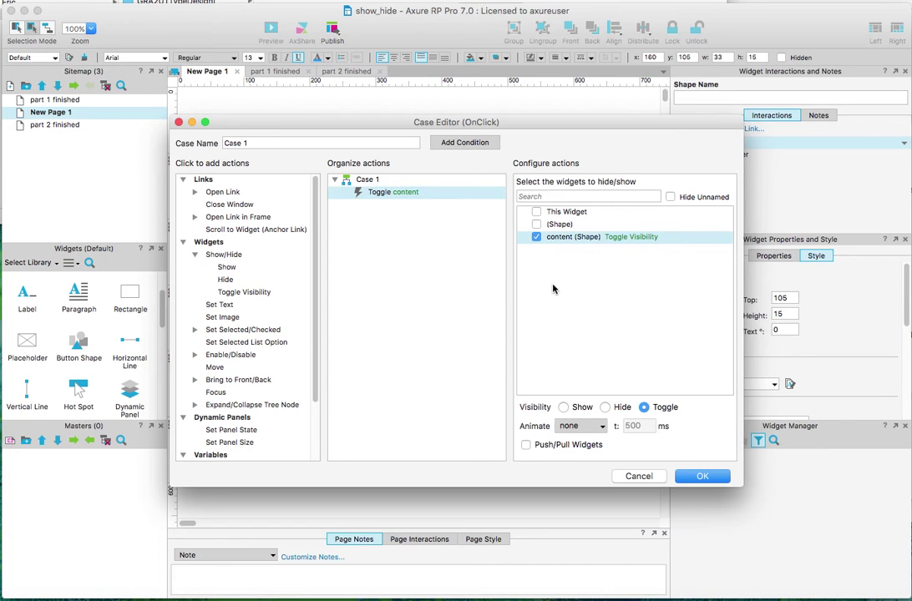
pyautogui.click(703, 477)
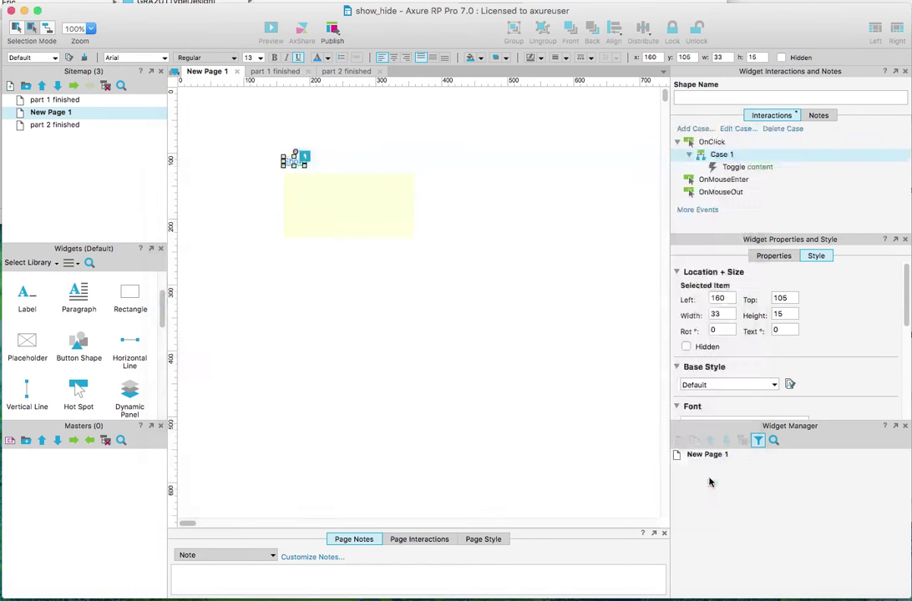
pyautogui.click(427, 333)
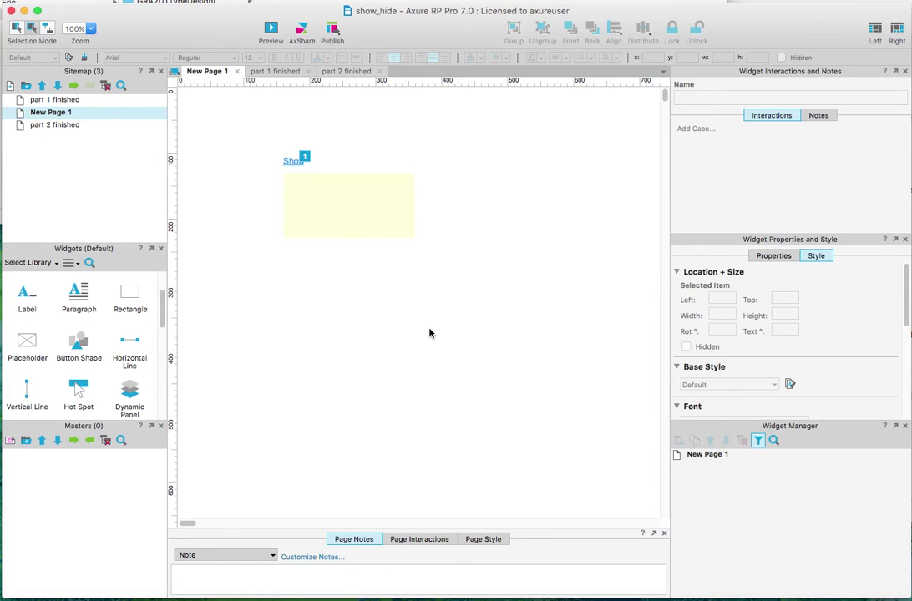
# Preview the page in the browser, test the Show link by toggling the content box repeatedly, and close the preview
pyautogui.press('super+period')
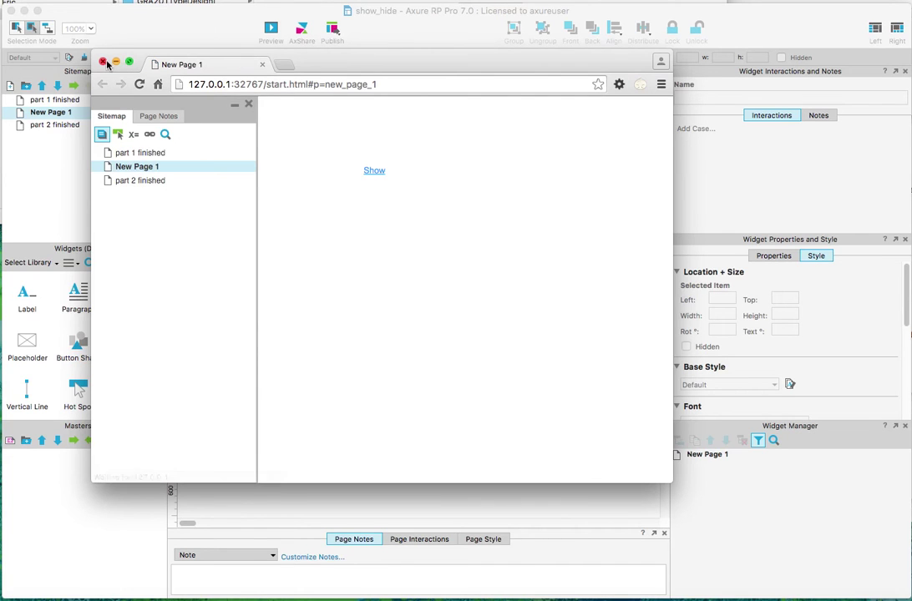
pyautogui.click(104, 61)
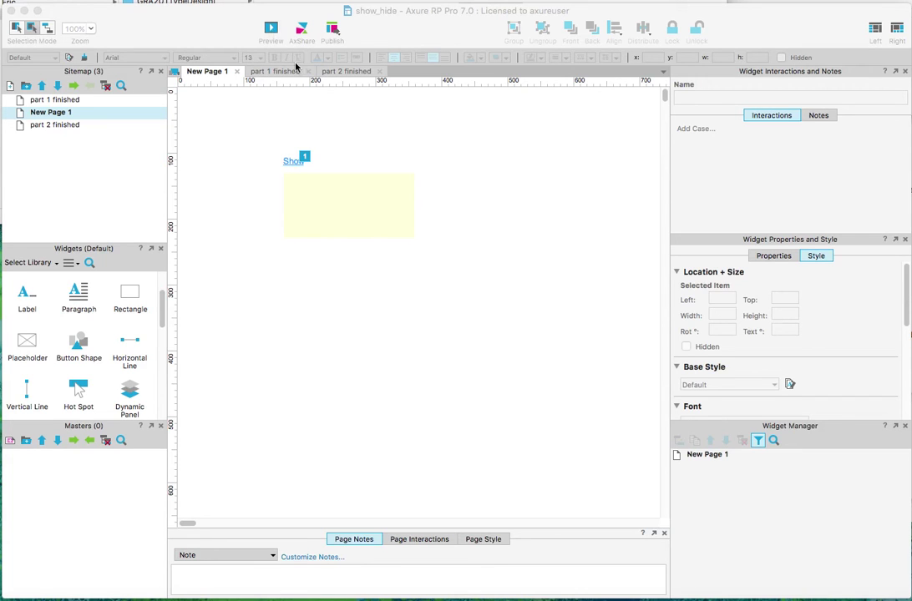
pyautogui.click(503, 215)
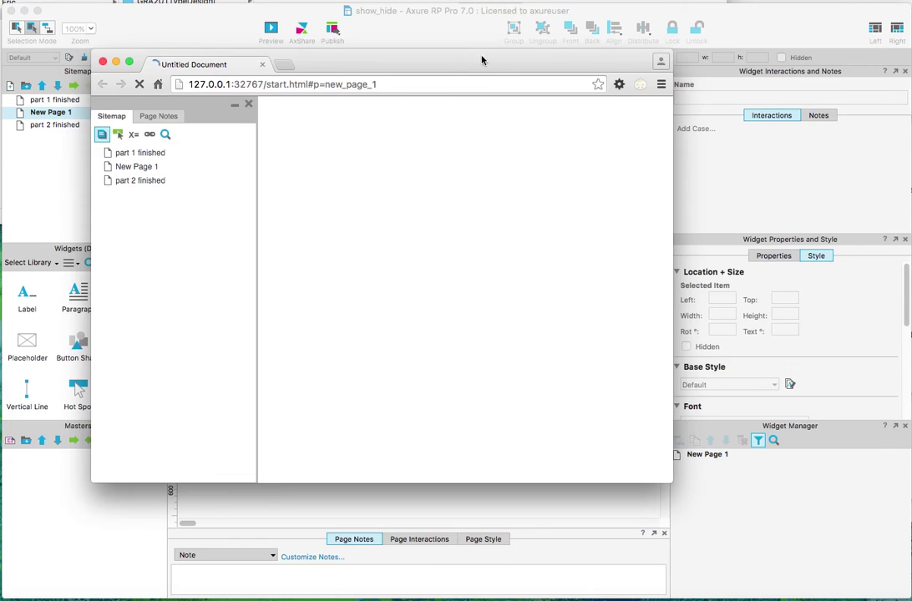
pyautogui.moveTo(482, 63); pyautogui.dragTo(502, 87)
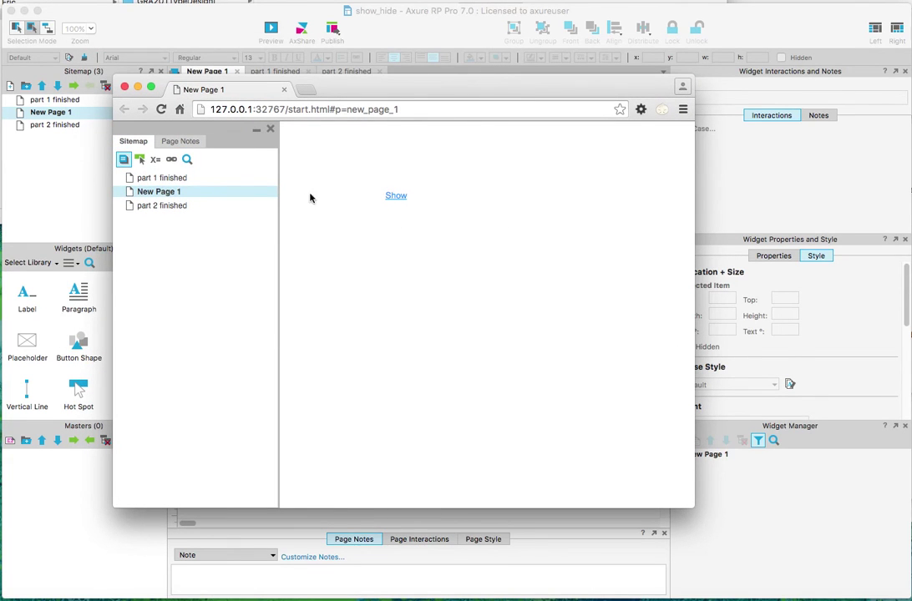
pyautogui.click(396, 197)
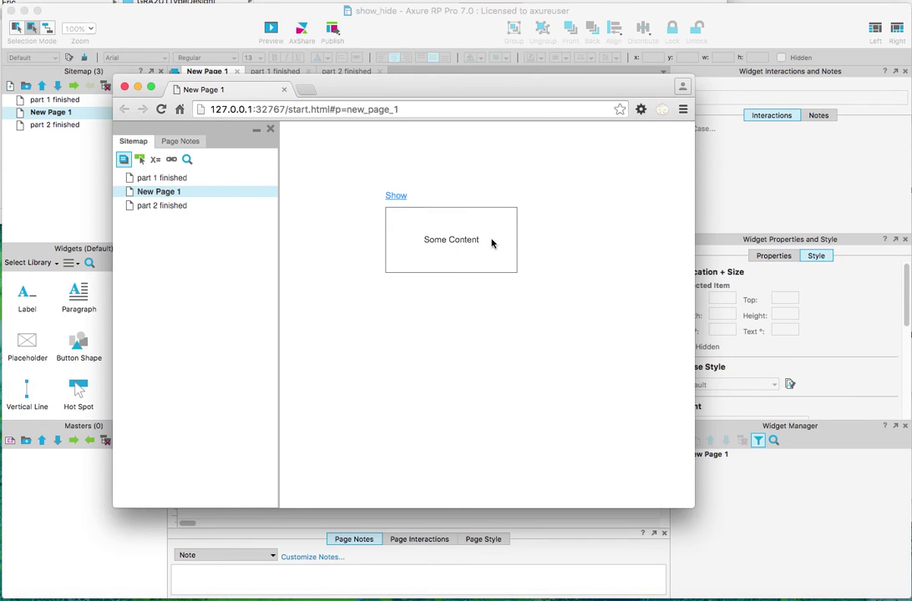
pyautogui.click(398, 196)
pyautogui.click(397, 198)
pyautogui.click(397, 197)
pyautogui.click(397, 197)
pyautogui.click(398, 197)
pyautogui.click(398, 197)
pyautogui.click(125, 86)
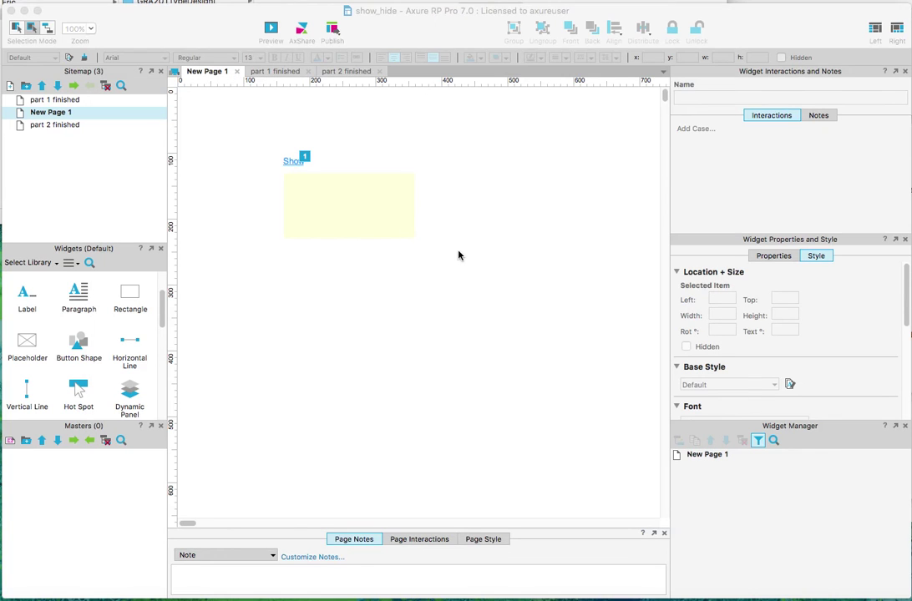
# Move the Show label and the hidden content rectangle together straight down to y 137, keeping x 160
pyautogui.click(262, 140)
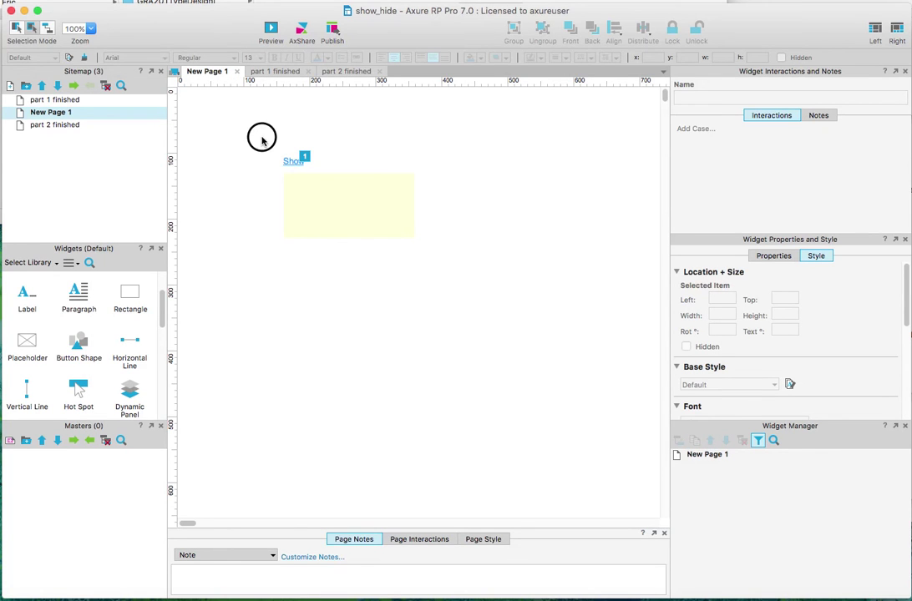
pyautogui.moveTo(260, 138); pyautogui.dragTo(479, 285)
pyautogui.moveTo(356, 211); pyautogui.dragTo(351, 237)
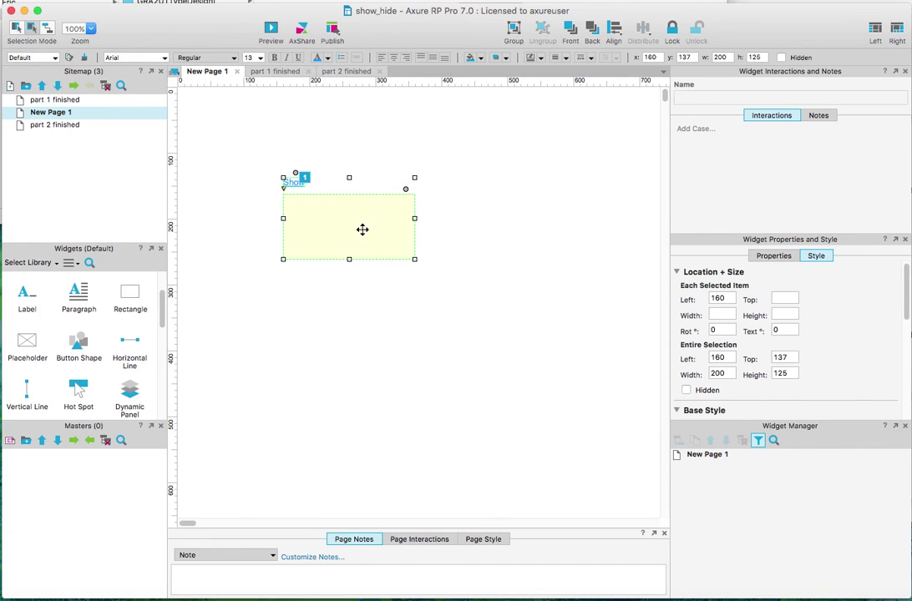
# Duplicate the Show label and its content rectangle together, placing the copy at x 160, y 170
pyautogui.moveTo(356, 225); pyautogui.dragTo(394, 260)
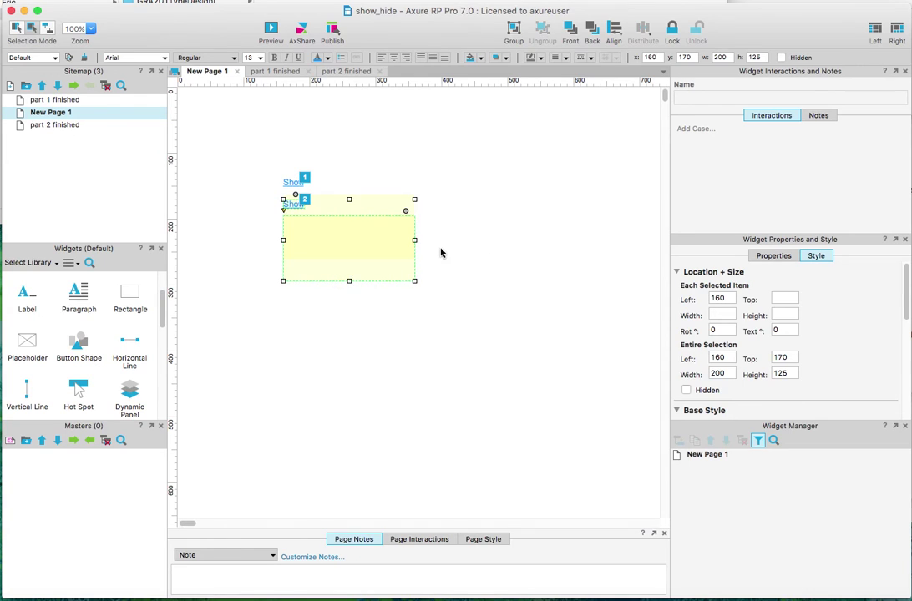
pyautogui.click(441, 253)
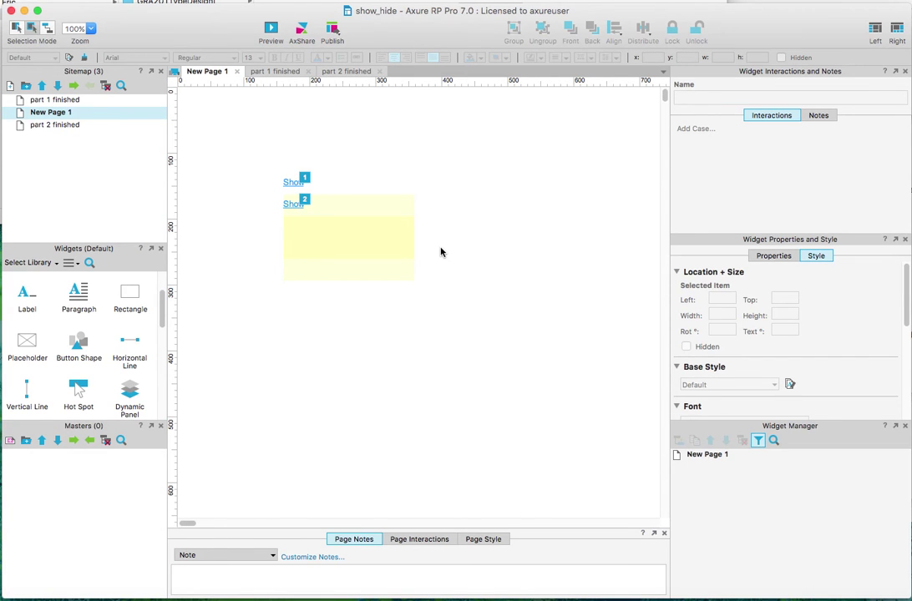
# Preview the page in the browser, test both Show links by toggling their content boxes alternately, and close the preview
pyautogui.press('super+period')
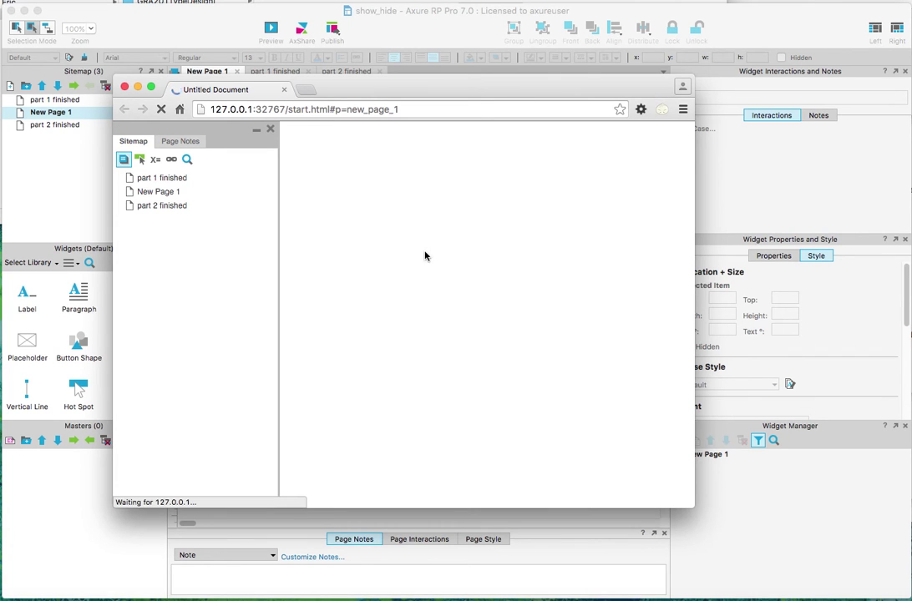
pyautogui.click(399, 219)
pyautogui.click(395, 240)
pyautogui.click(400, 221)
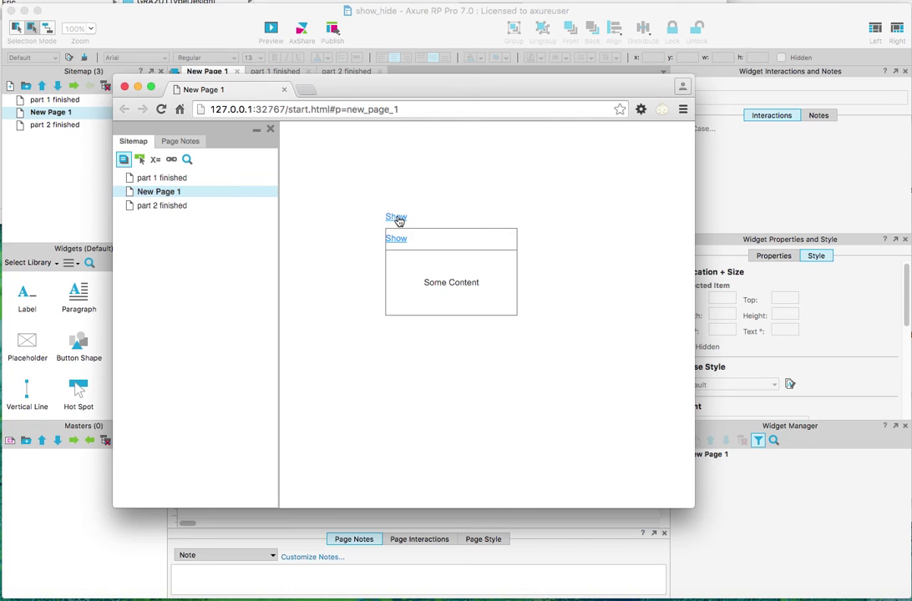
pyautogui.click(395, 240)
pyautogui.click(396, 218)
pyautogui.click(396, 239)
pyautogui.click(398, 219)
pyautogui.click(434, 220)
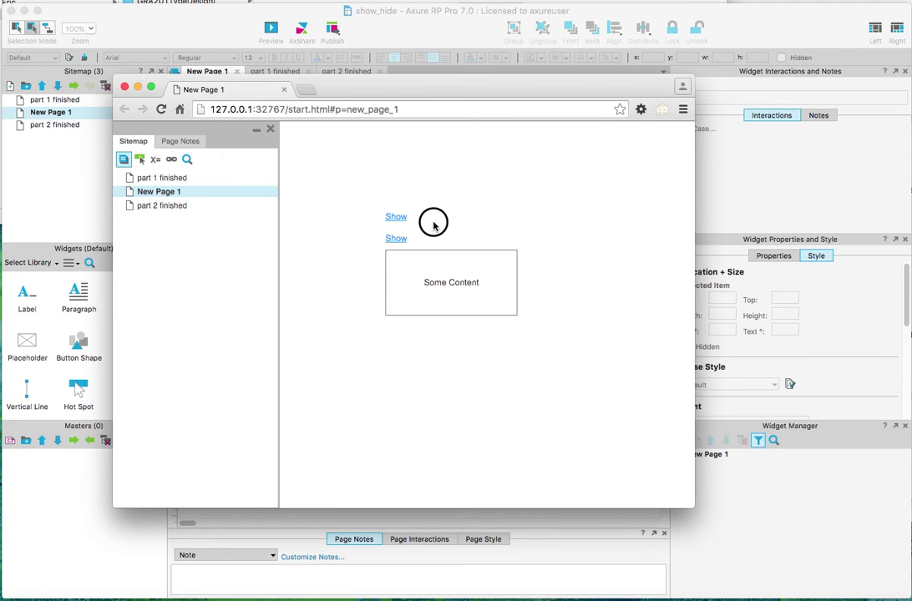
pyautogui.click(125, 87)
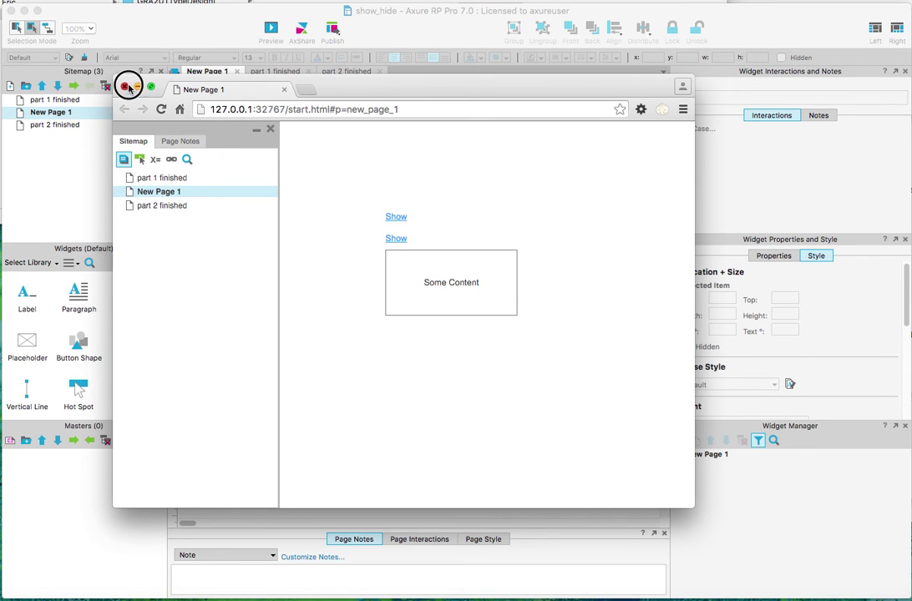
pyautogui.click(461, 192)
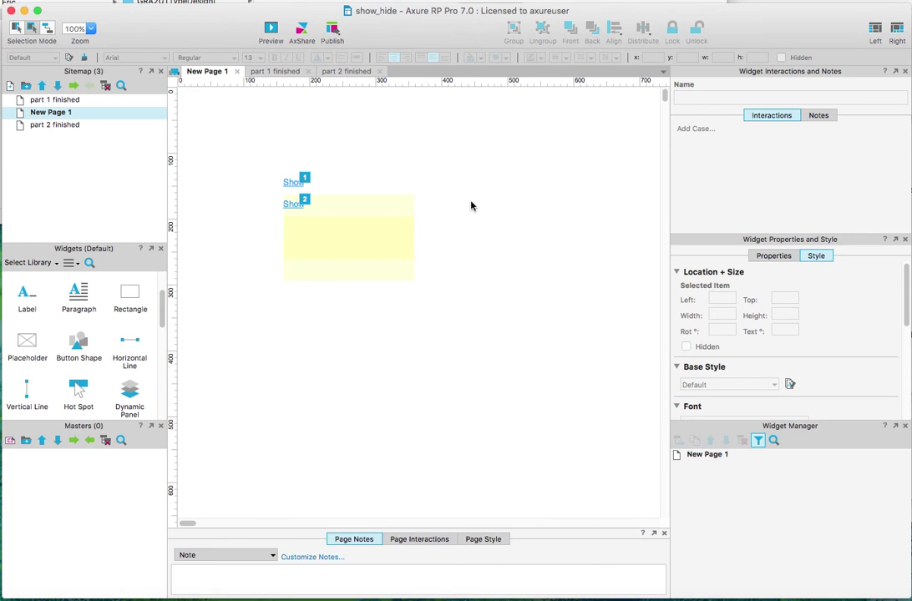
# Delete the duplicated Show label and its content rectangle at y 170
pyautogui.click(292, 205)
pyautogui.keyDown('shift'); pyautogui.click(322, 231); pyautogui.keyUp('shift')
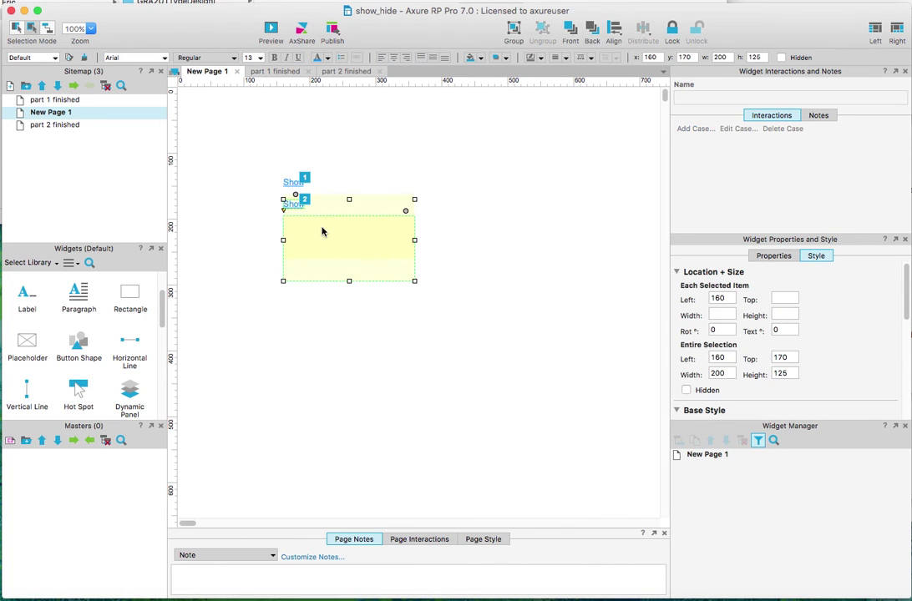
pyautogui.press('Delete')
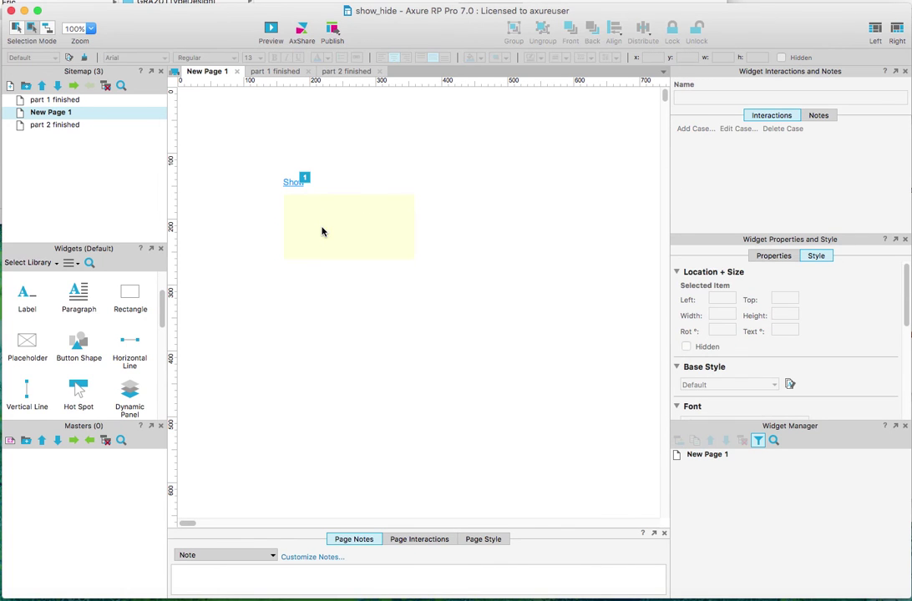
# Edit the Show label's OnClick toggle action so the content shape animates with a 500 ms fade
pyautogui.click(292, 183)
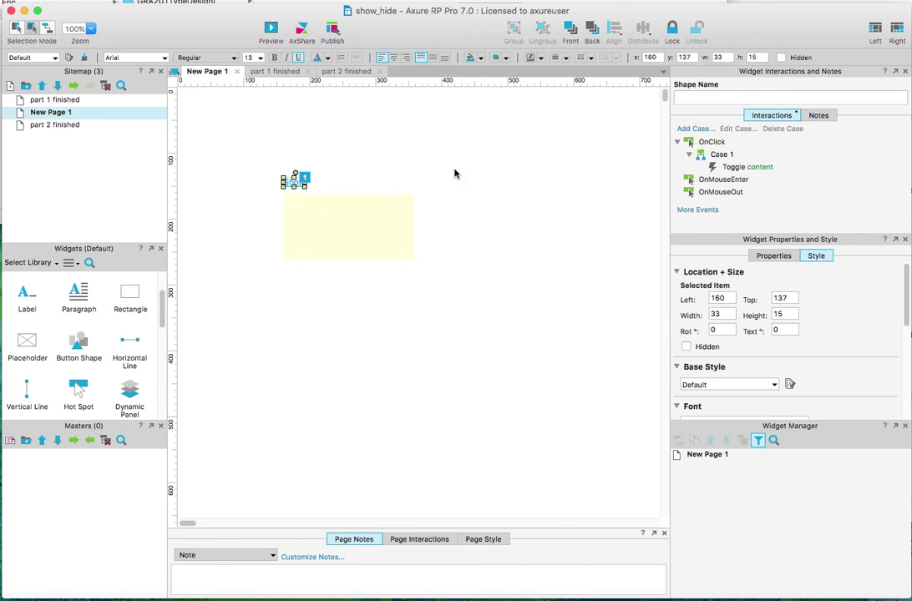
pyautogui.doubleClick(742, 169)
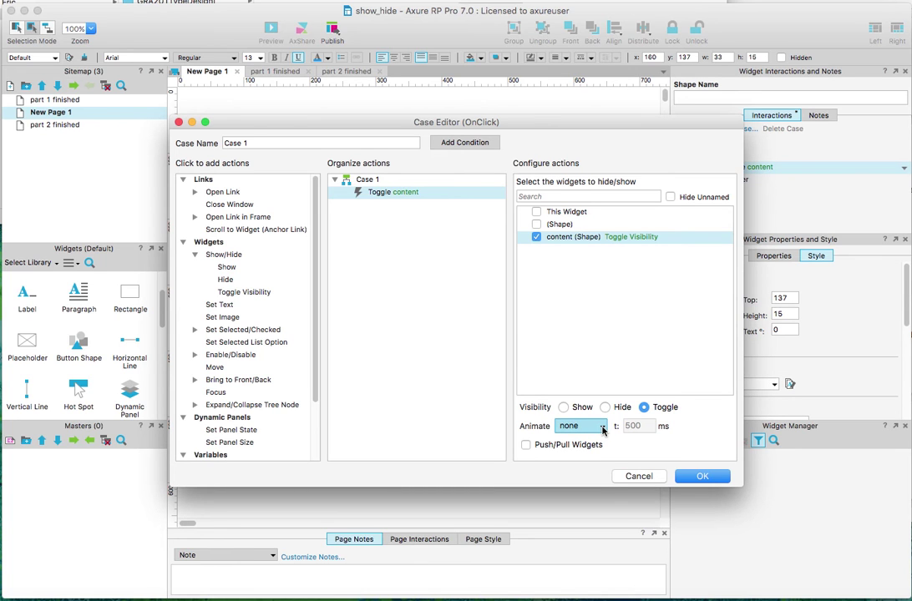
pyautogui.click(603, 428)
pyautogui.click(584, 437)
pyautogui.click(640, 428)
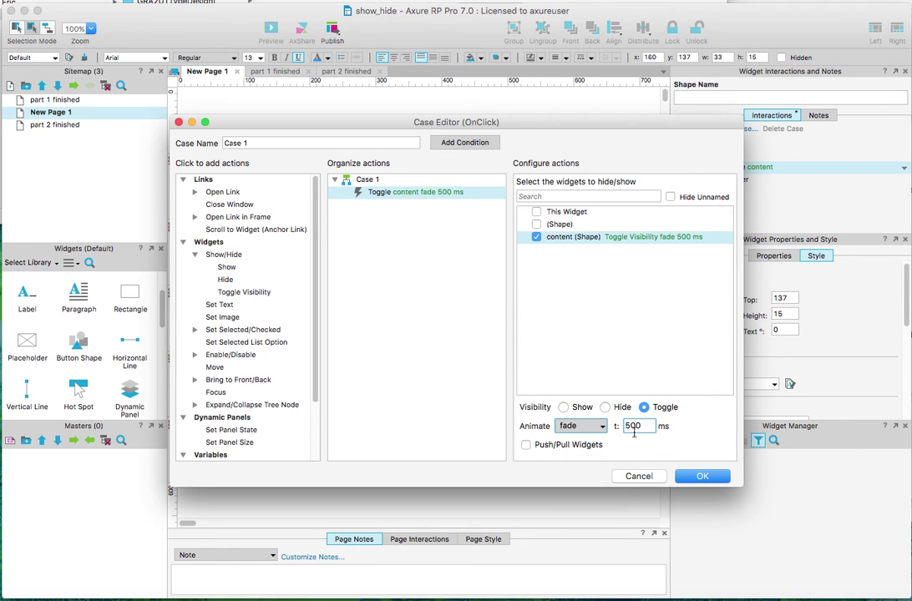
pyautogui.click(678, 436)
pyautogui.click(635, 426)
pyautogui.click(544, 467)
pyautogui.click(703, 477)
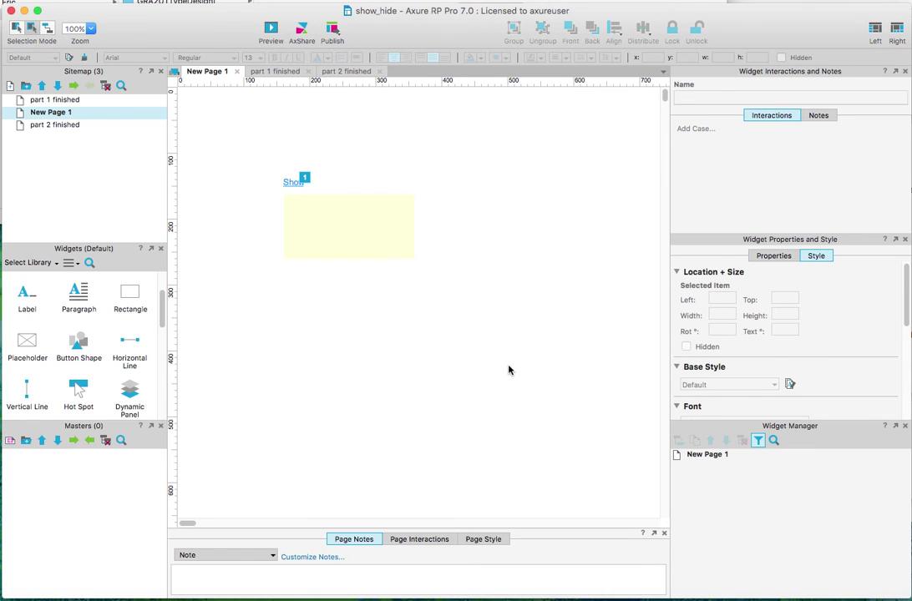
# Preview the page in the browser and test the fade by toggling the content box repeatedly with the Show link
pyautogui.press('F5')
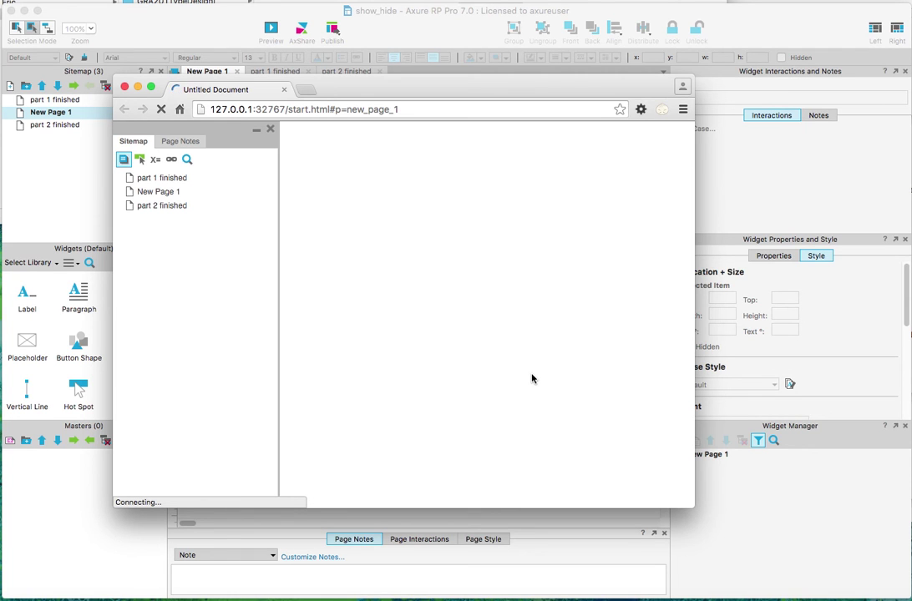
pyautogui.click(394, 217)
pyautogui.click(396, 218)
pyautogui.click(396, 219)
pyautogui.click(398, 220)
pyautogui.click(400, 222)
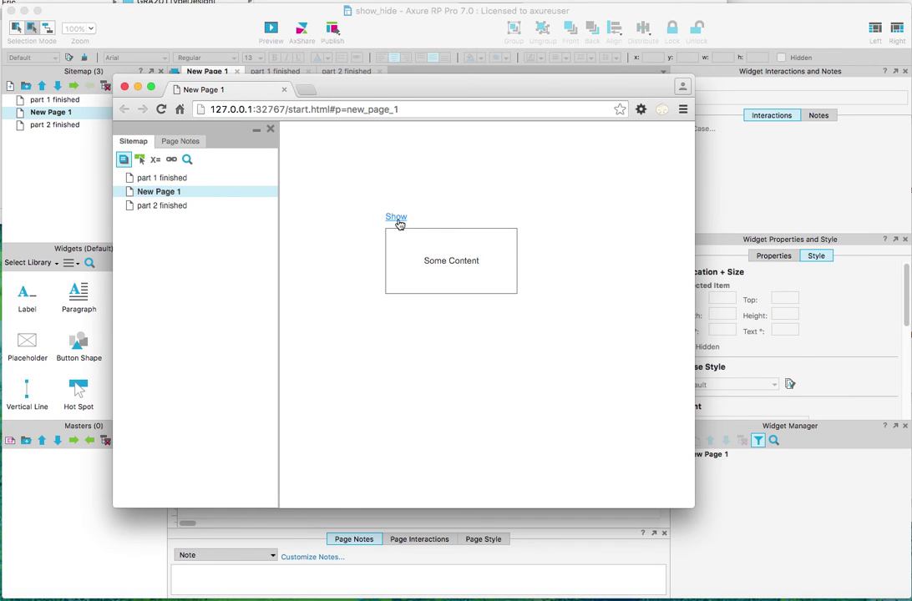
# Test the fade again by toggling the content box several times with the Show link, and close the preview
pyautogui.click(404, 222)
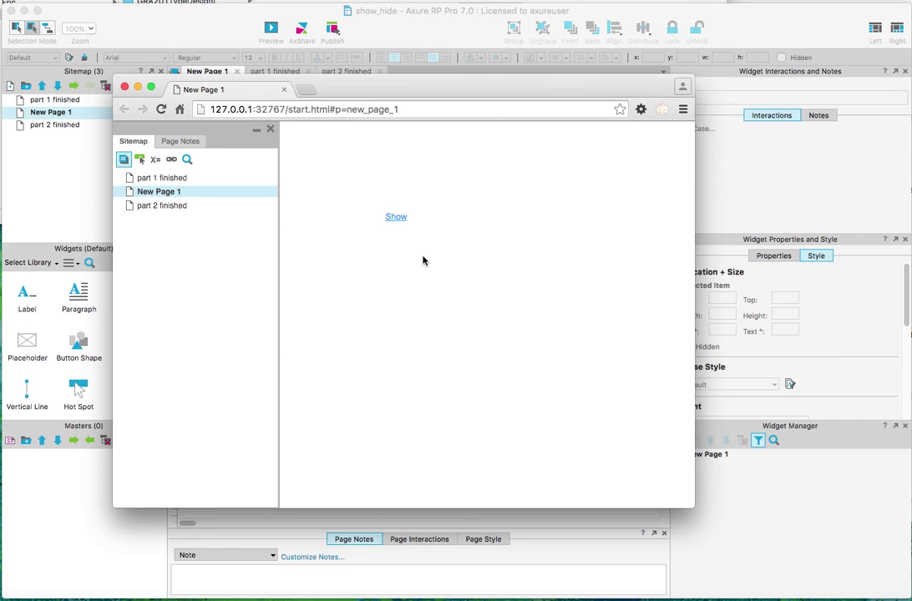
pyautogui.click(400, 222)
pyautogui.click(394, 217)
pyautogui.click(398, 218)
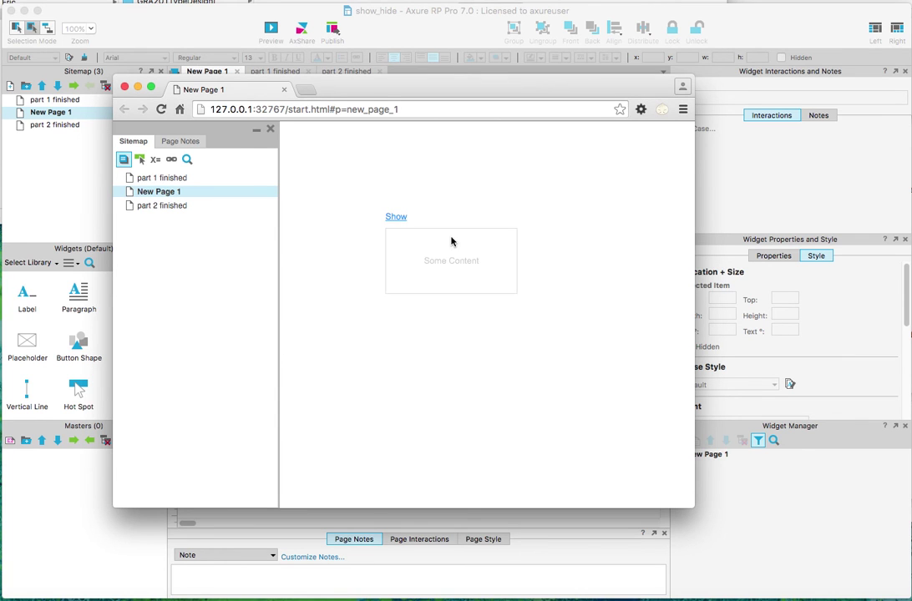
pyautogui.click(123, 88)
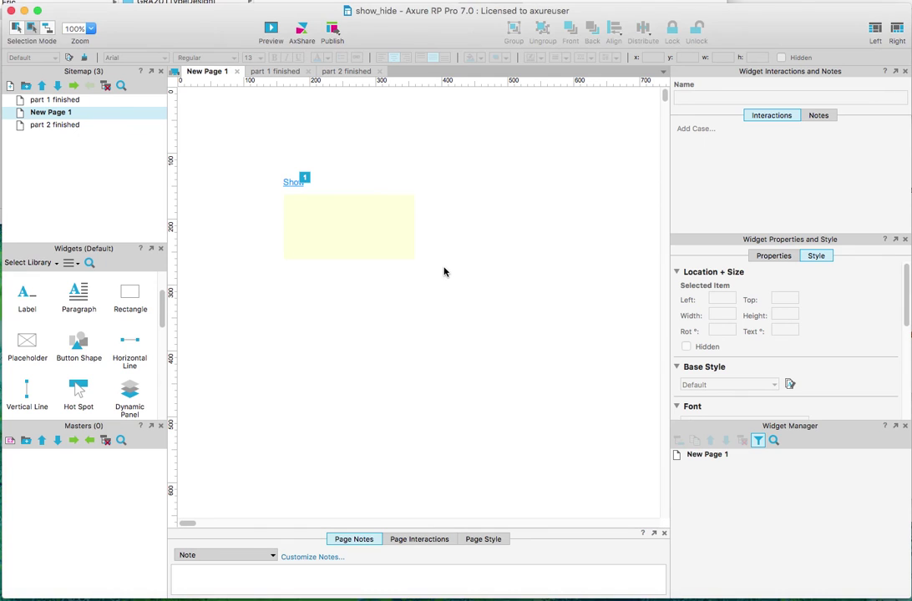
# Duplicate the Show label with its content box and place the copy just below the original at y 170
pyautogui.moveTo(244, 174); pyautogui.dragTo(438, 304)
pyautogui.moveTo(381, 241); pyautogui.dragTo(380, 266)
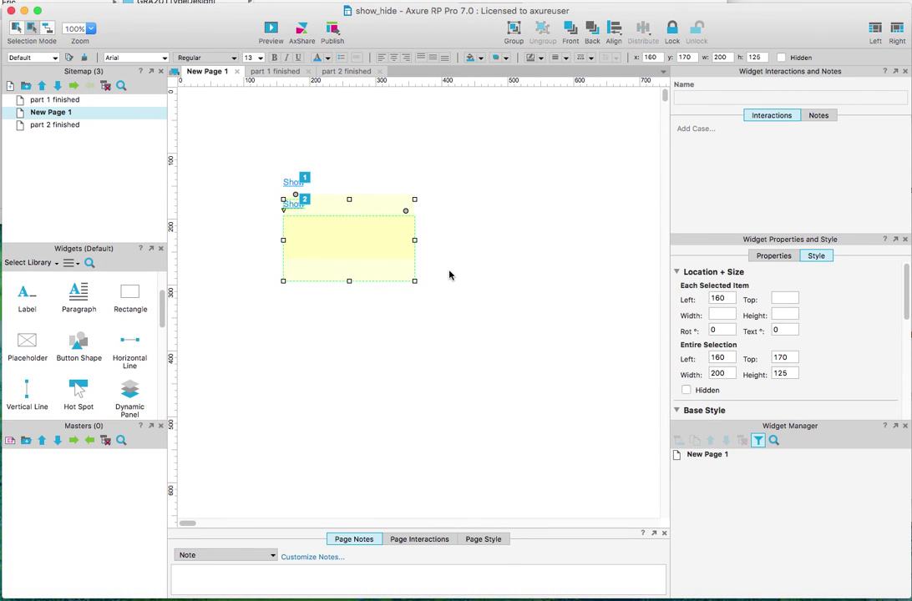
pyautogui.click(449, 275)
# Preview the page, toggle the content boxes with the Show links to check their overlap, and close the preview
pyautogui.press('super+period')
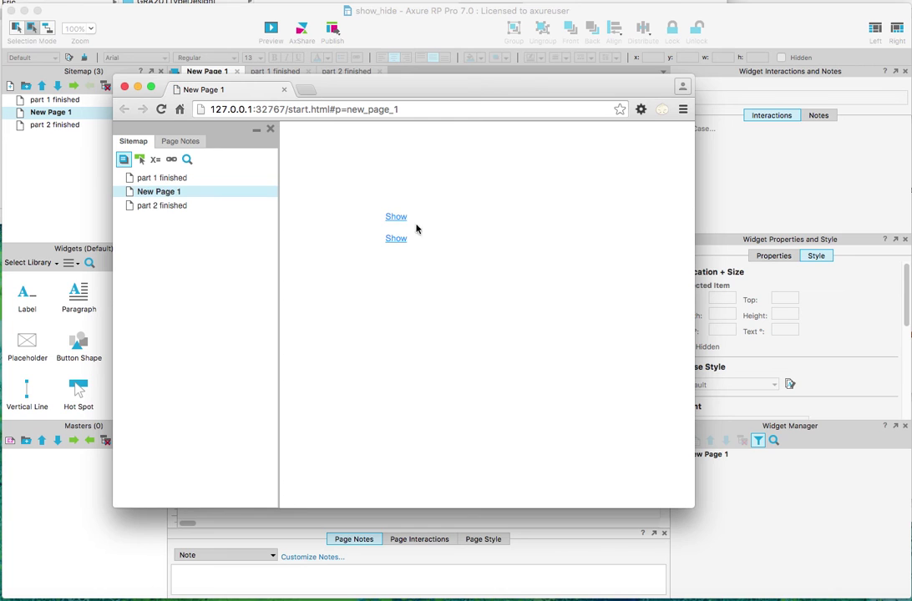
pyautogui.click(399, 216)
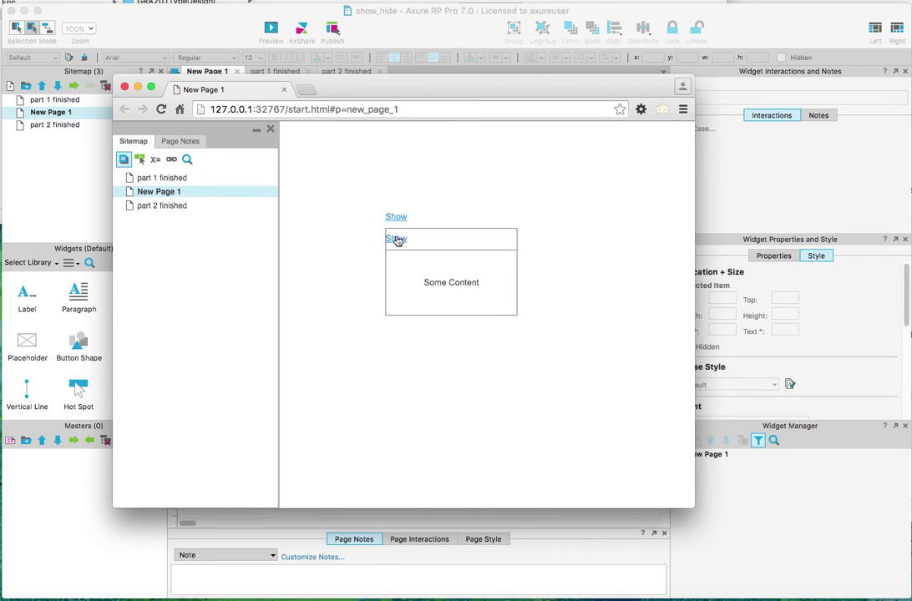
pyautogui.click(396, 216)
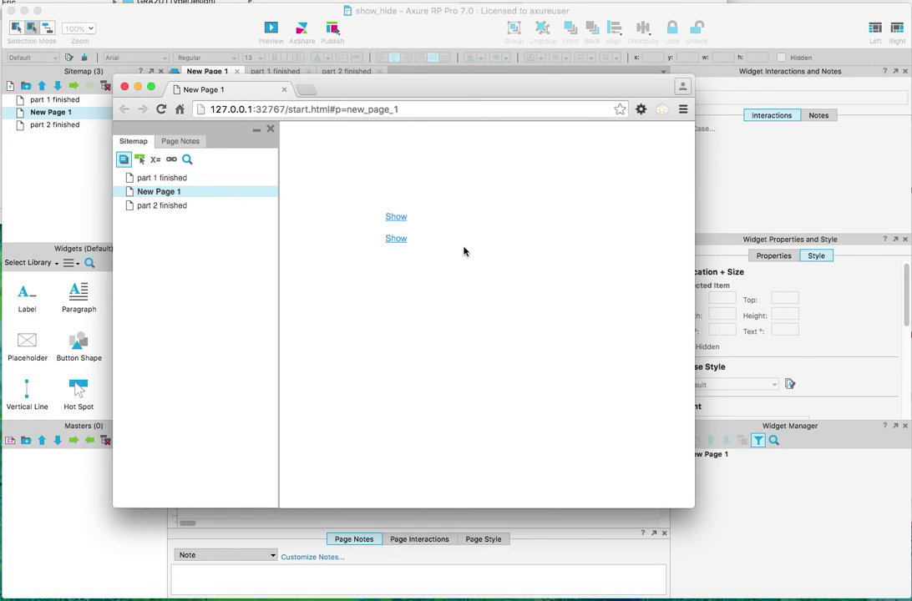
pyautogui.click(126, 92)
# Delete the duplicated Show label together with its content box
pyautogui.click(350, 228)
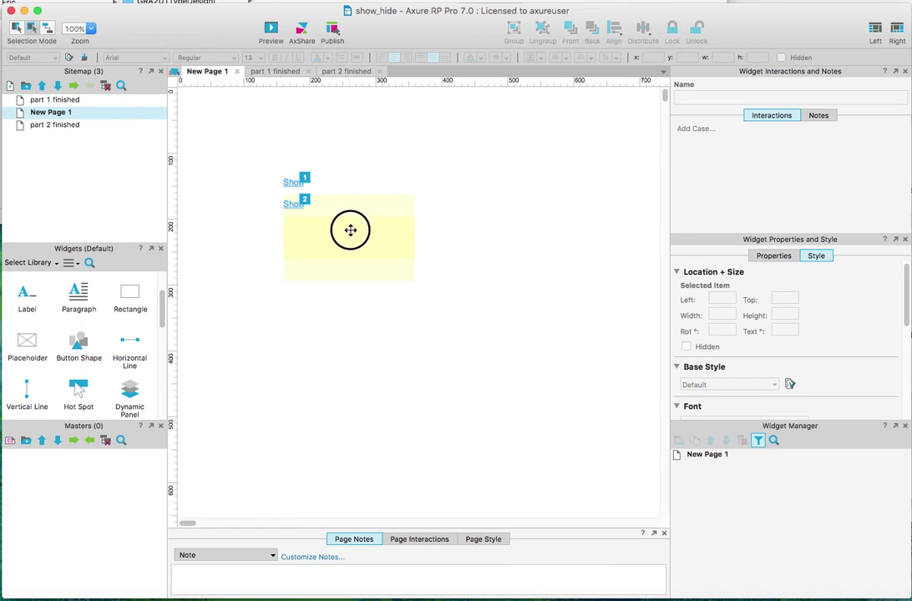
pyautogui.keyDown('shift'); pyautogui.click(296, 207); pyautogui.keyUp('shift')
pyautogui.press('Delete')
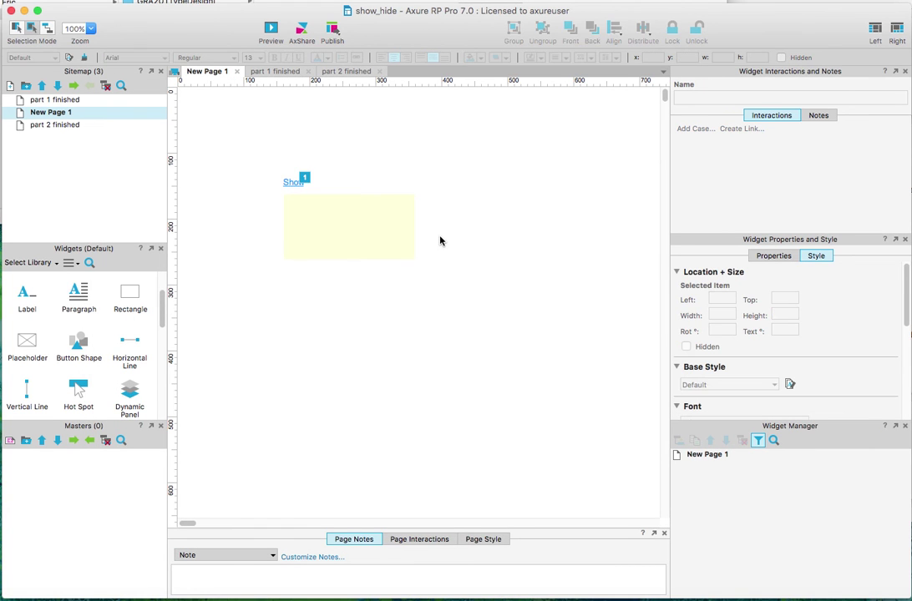
# Edit the Show label's OnClick toggle action to push/pull widgets below with a 500 ms swing animation
pyautogui.click(292, 182)
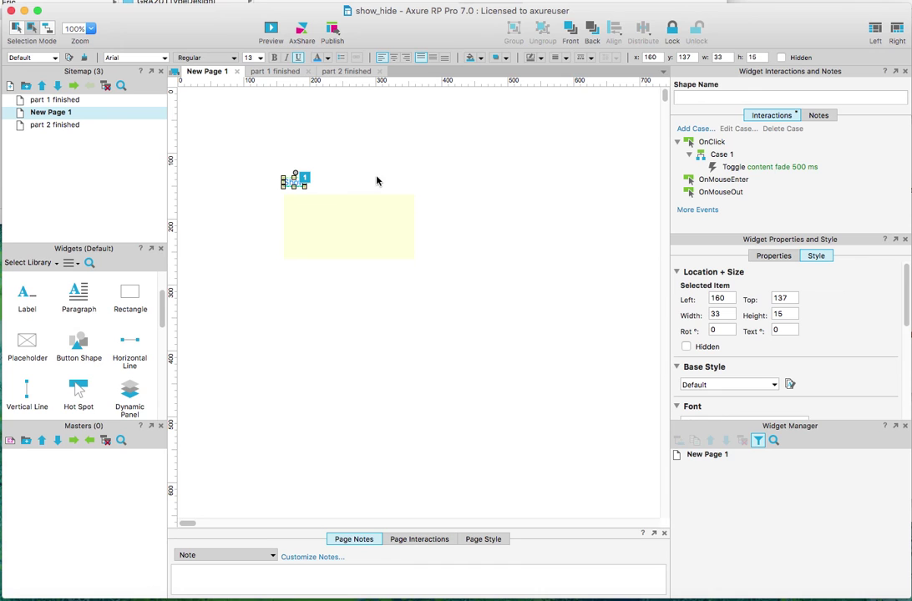
pyautogui.doubleClick(752, 167)
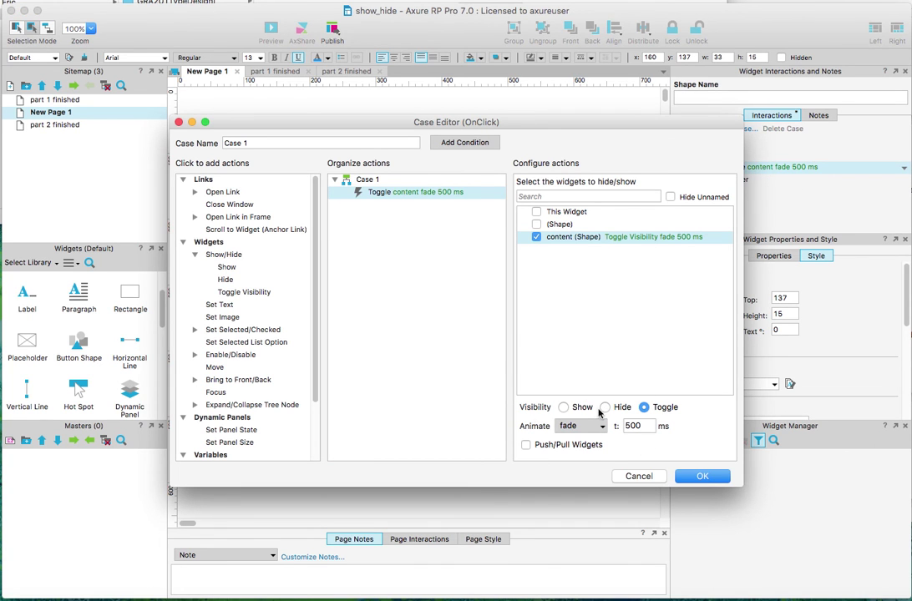
pyautogui.click(526, 445)
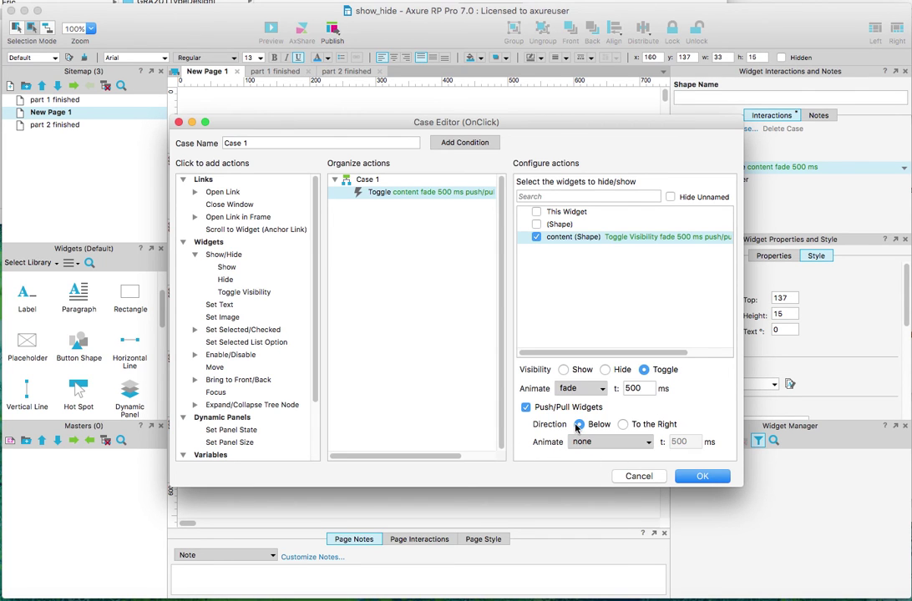
pyautogui.click(648, 442)
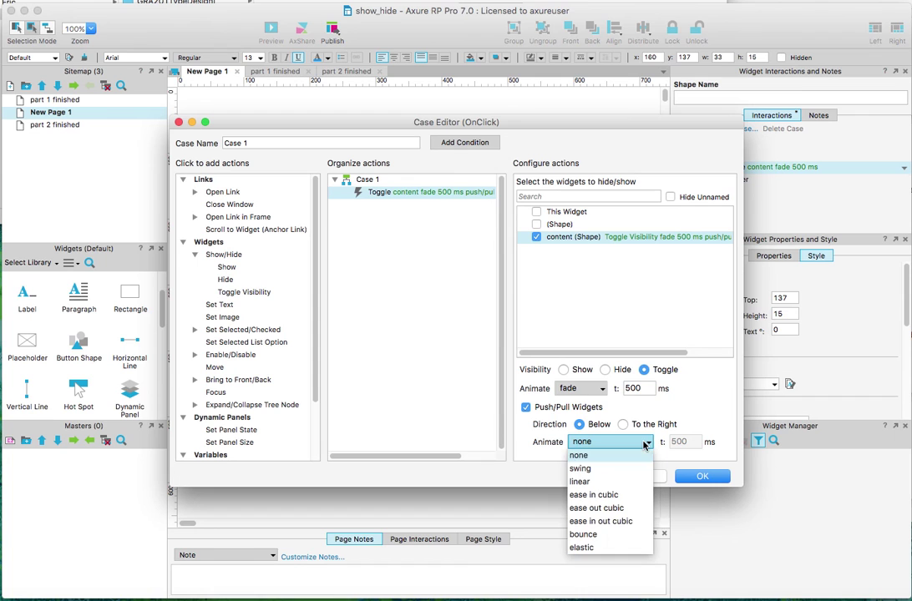
pyautogui.click(622, 469)
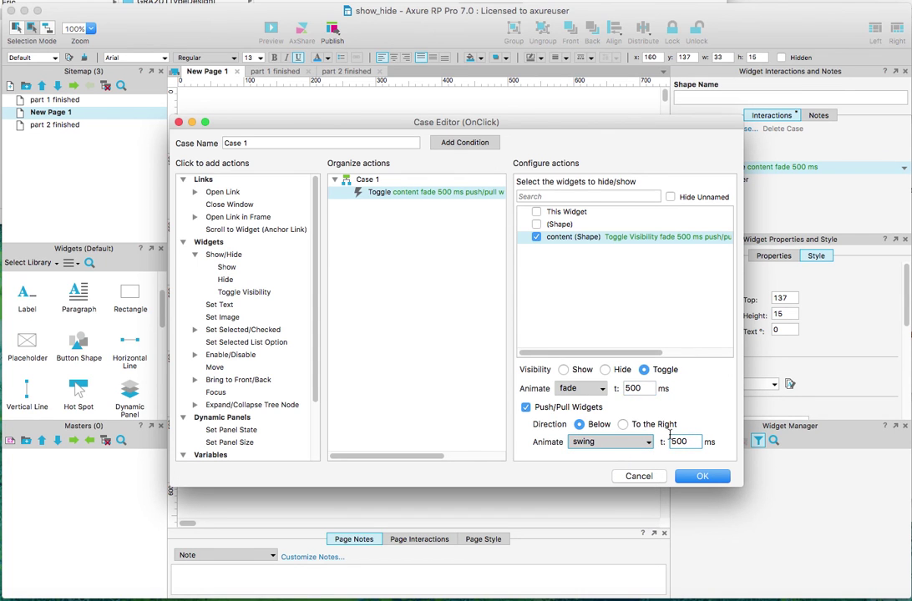
pyautogui.click(680, 443)
pyautogui.click(649, 447)
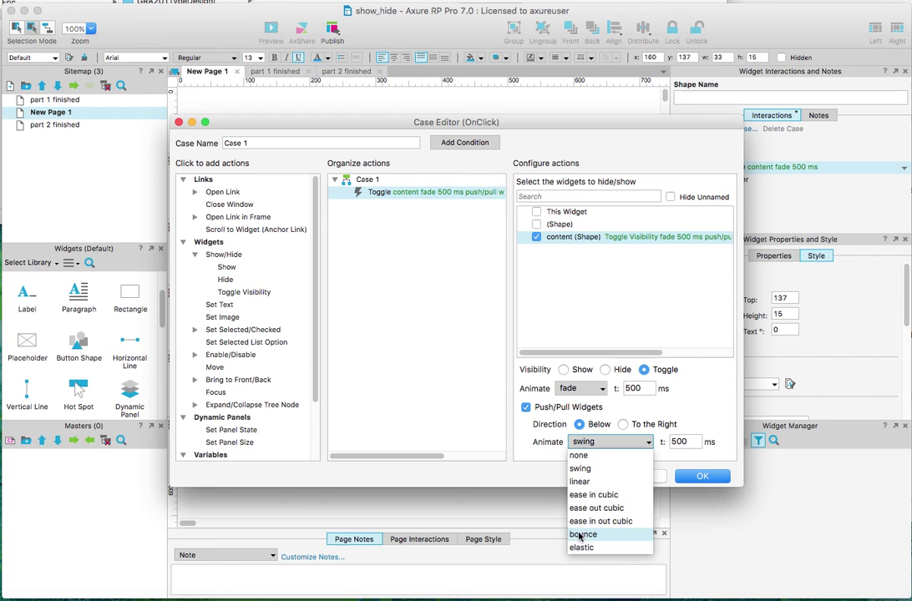
pyautogui.click(596, 470)
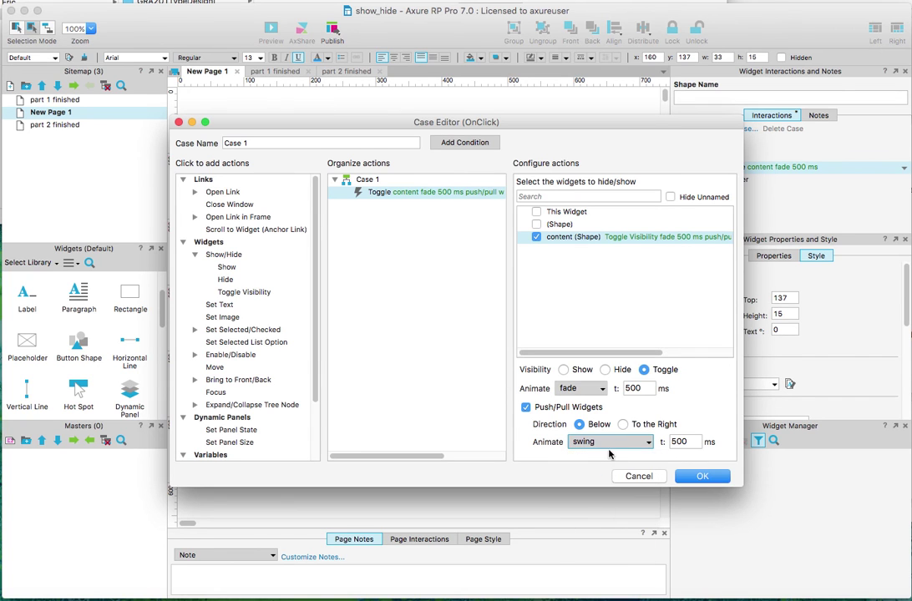
pyautogui.click(700, 476)
pyautogui.click(546, 402)
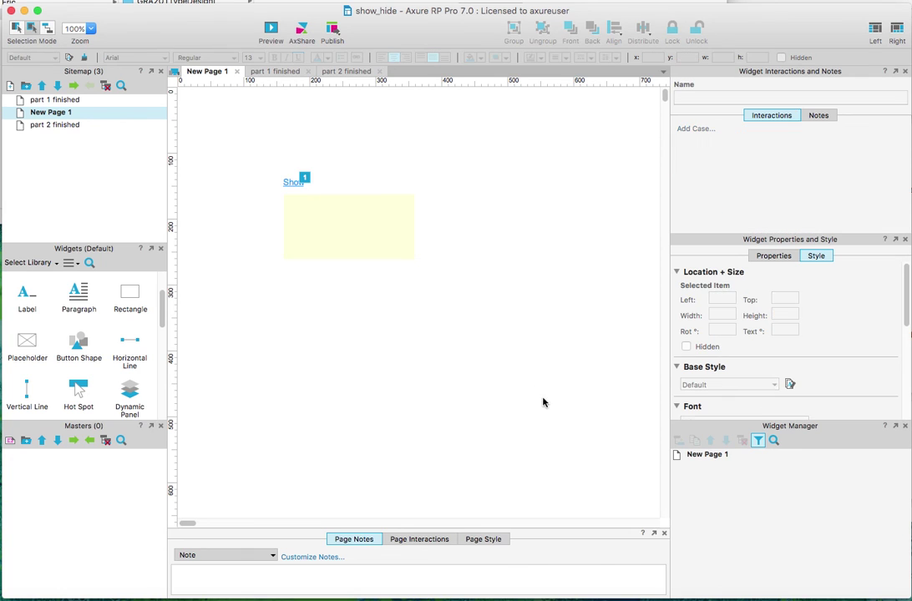
# Duplicate the Show label with its content box twice, stacking the copies below the original, the last at y 200
pyautogui.moveTo(259, 163); pyautogui.dragTo(452, 298)
pyautogui.moveTo(356, 215); pyautogui.dragTo(362, 258)
pyautogui.click(437, 248)
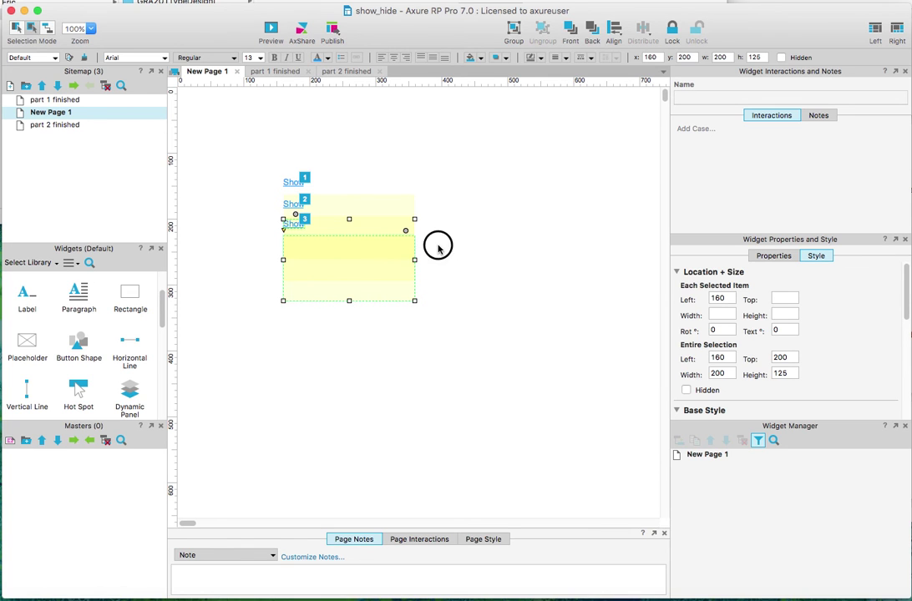
# Preview the page and test the push/pull behaviour by toggling the content boxes in various orders with the three Show links
pyautogui.press('super+period')
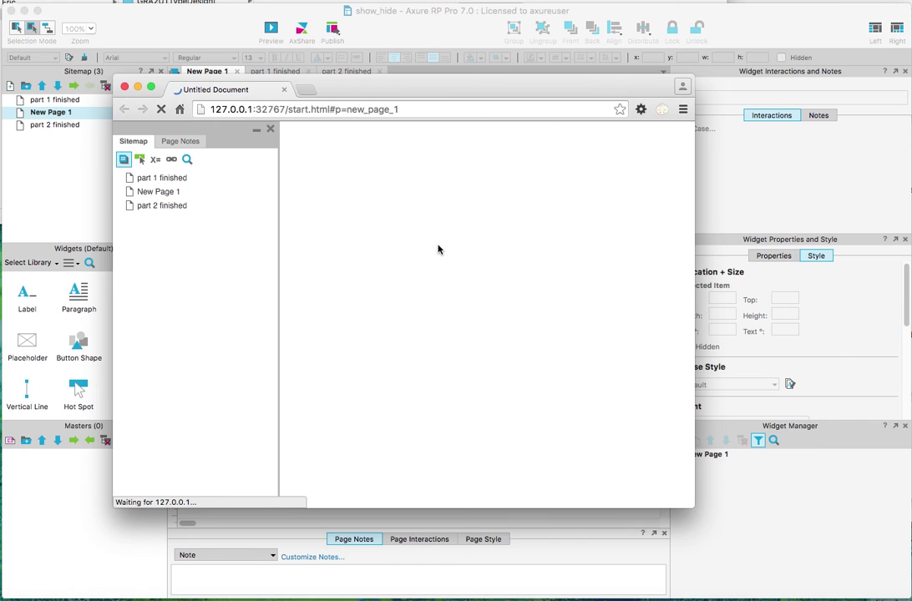
pyautogui.click(396, 216)
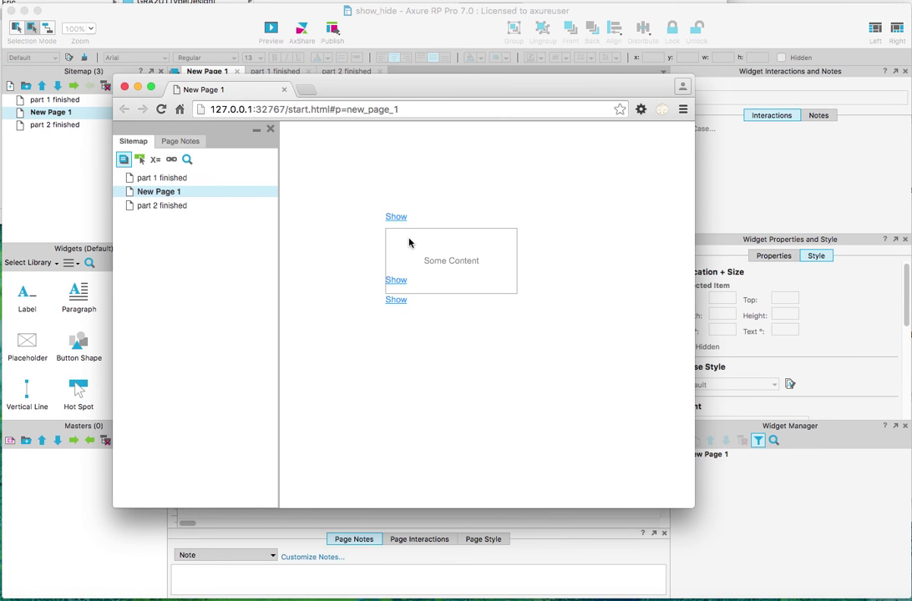
pyautogui.click(396, 304)
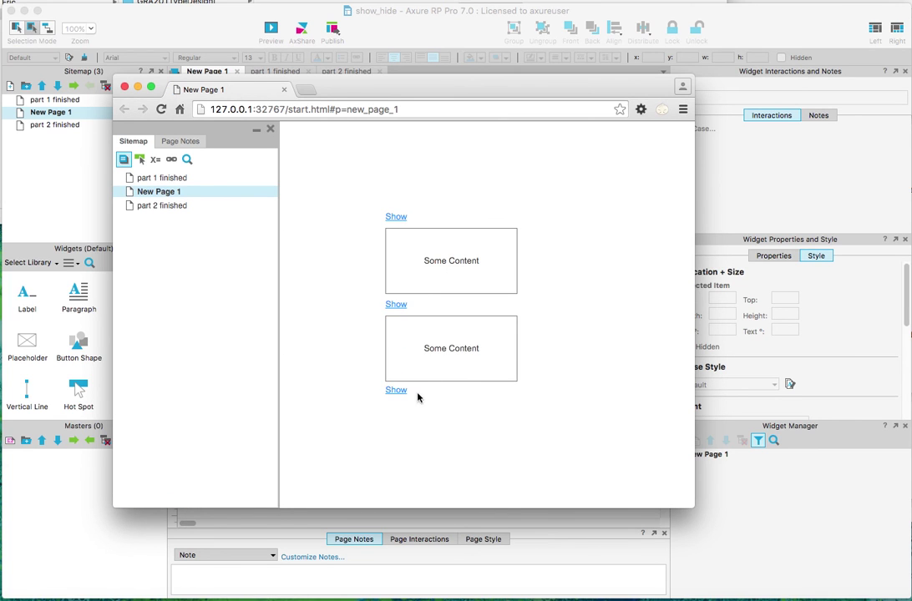
pyautogui.click(396, 305)
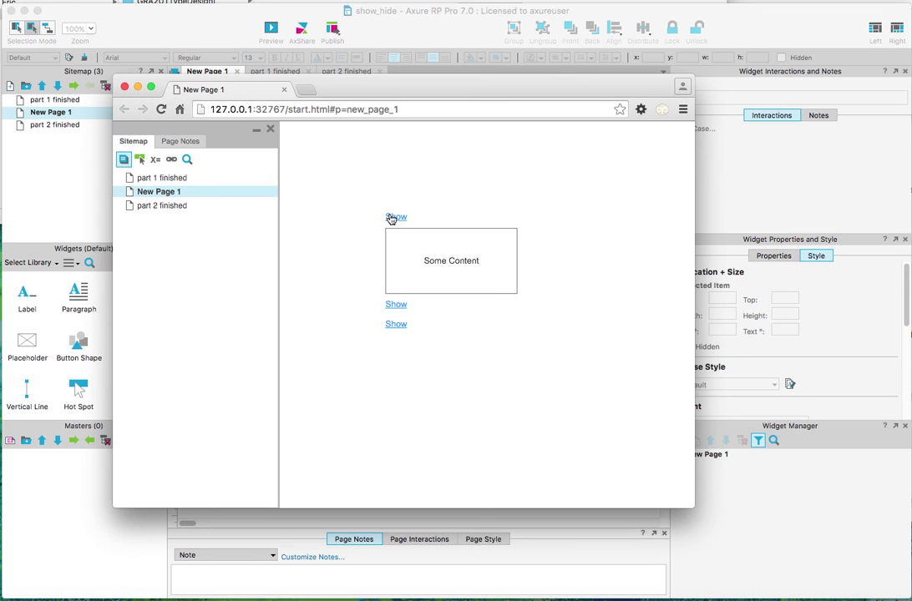
pyautogui.click(390, 218)
pyautogui.click(395, 240)
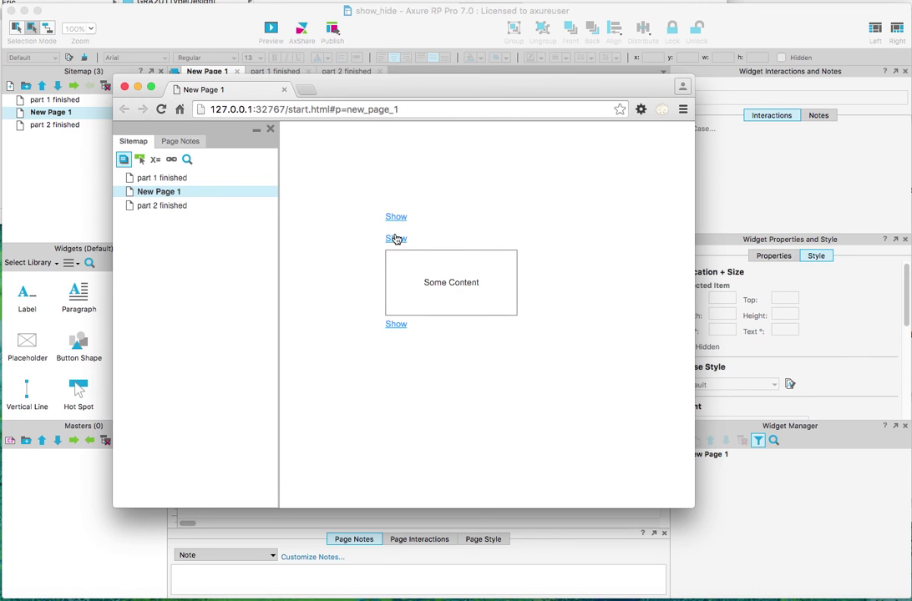
pyautogui.click(396, 240)
pyautogui.click(398, 260)
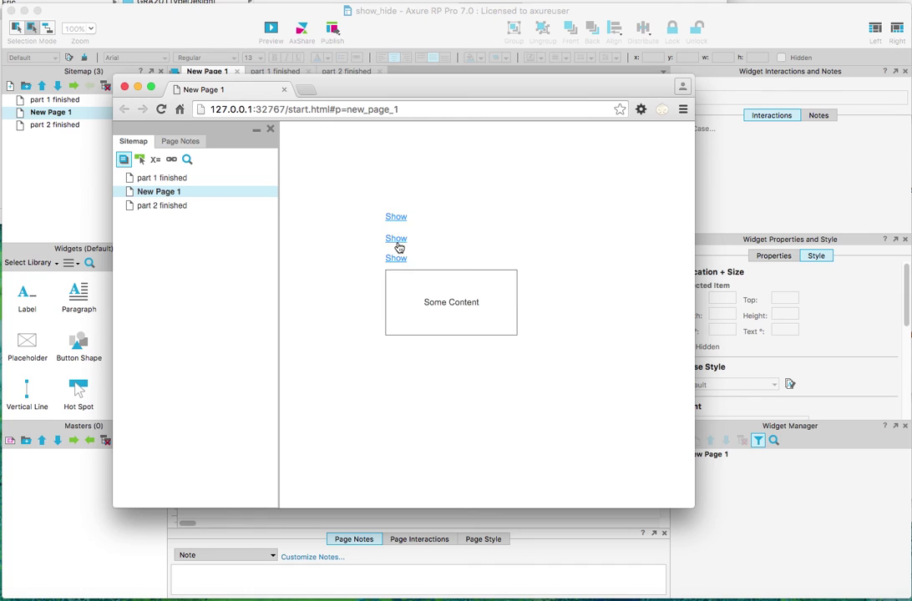
pyautogui.click(398, 260)
pyautogui.click(397, 240)
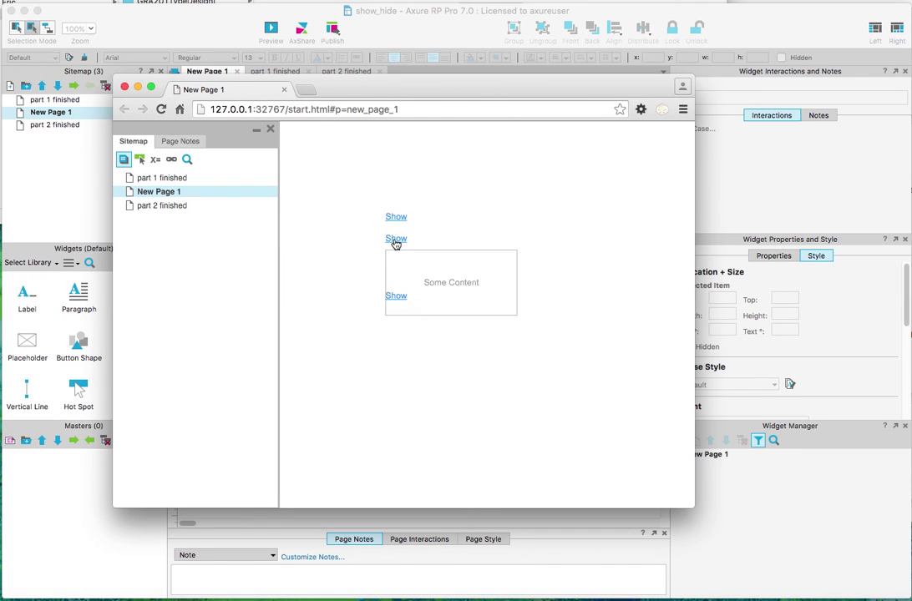
pyautogui.click(398, 219)
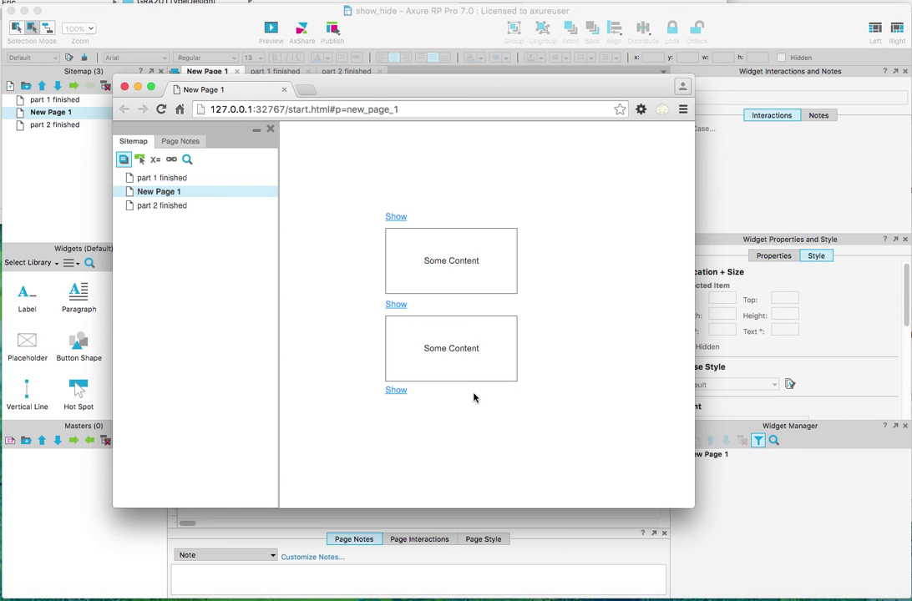
pyautogui.click(399, 306)
pyautogui.click(398, 305)
pyautogui.click(394, 306)
pyautogui.click(397, 218)
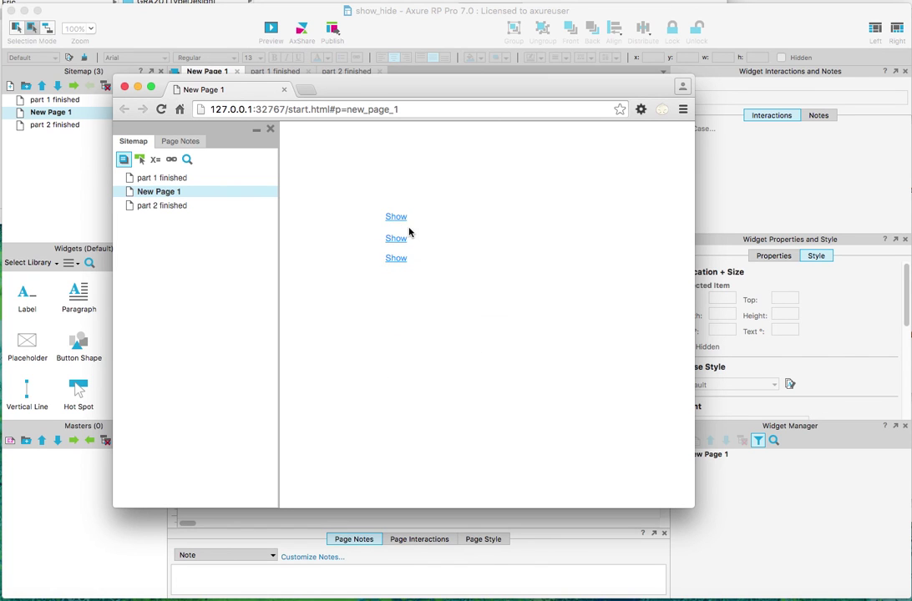
pyautogui.click(398, 219)
pyautogui.click(403, 308)
pyautogui.click(398, 309)
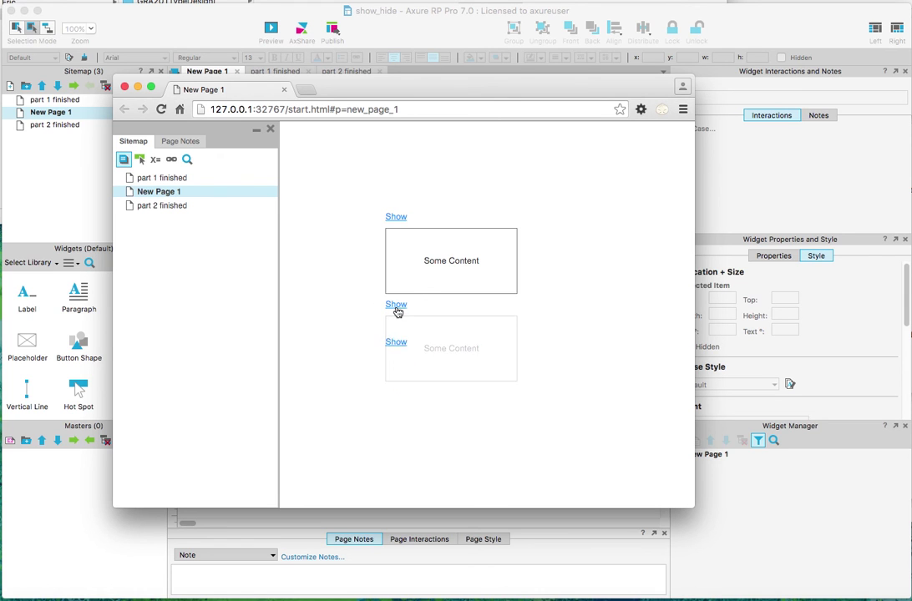
pyautogui.click(398, 218)
pyautogui.click(396, 242)
pyautogui.click(394, 324)
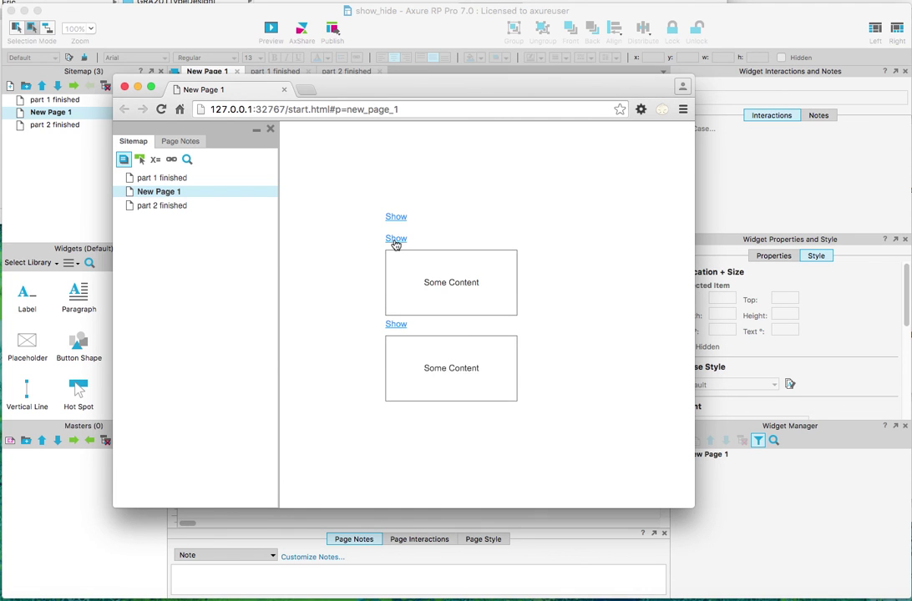
pyautogui.click(396, 241)
pyautogui.click(398, 218)
pyautogui.click(394, 218)
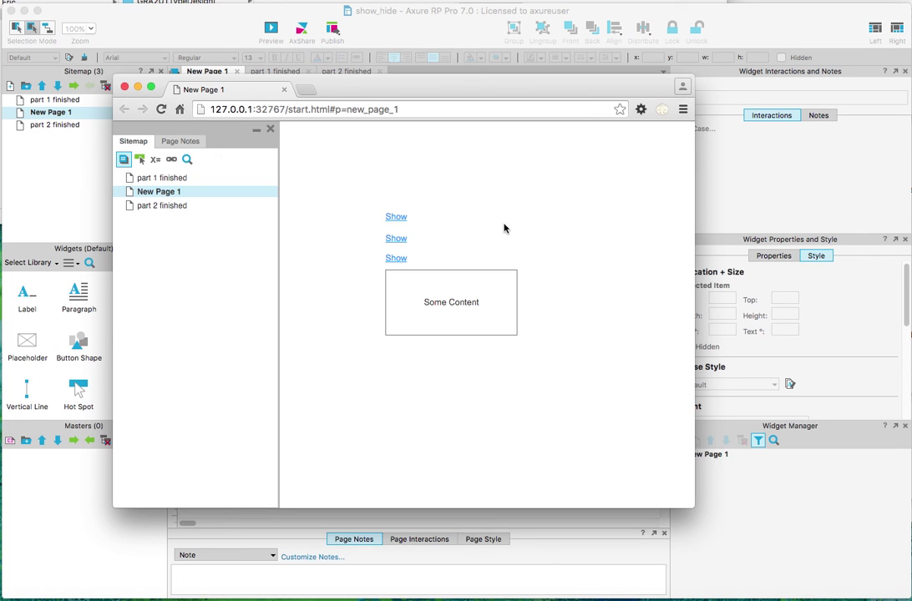
# View the part 1 finished page in the preview, toggle its middle show/hide link repeatedly, and close the preview
pyautogui.click(170, 180)
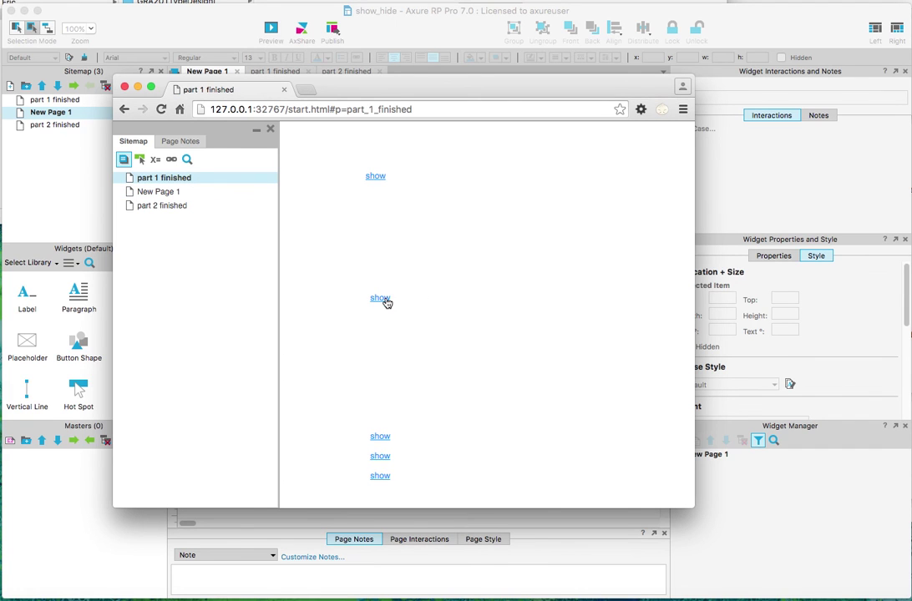
pyautogui.click(380, 299)
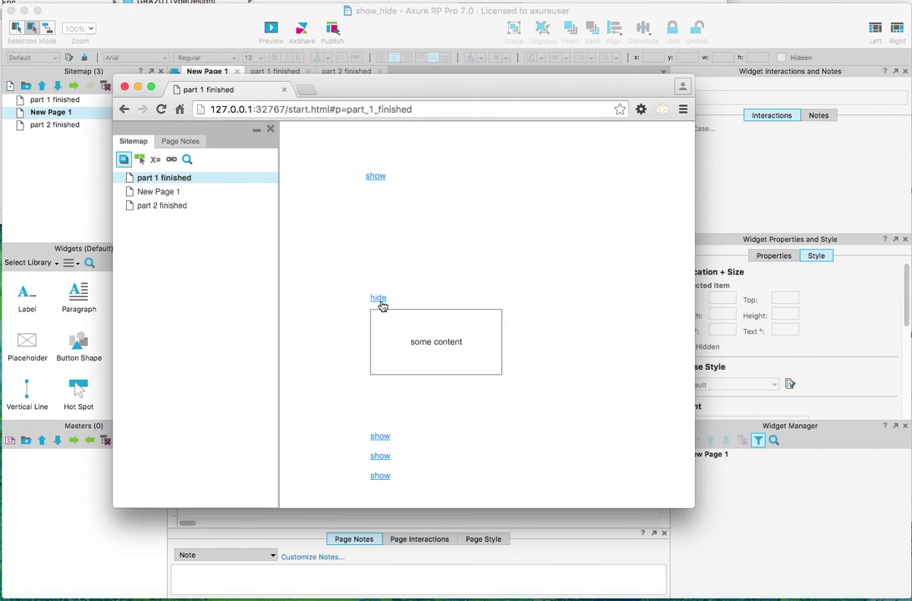
pyautogui.click(380, 299)
pyautogui.click(380, 299)
pyautogui.click(380, 299)
pyautogui.click(381, 301)
pyautogui.click(376, 298)
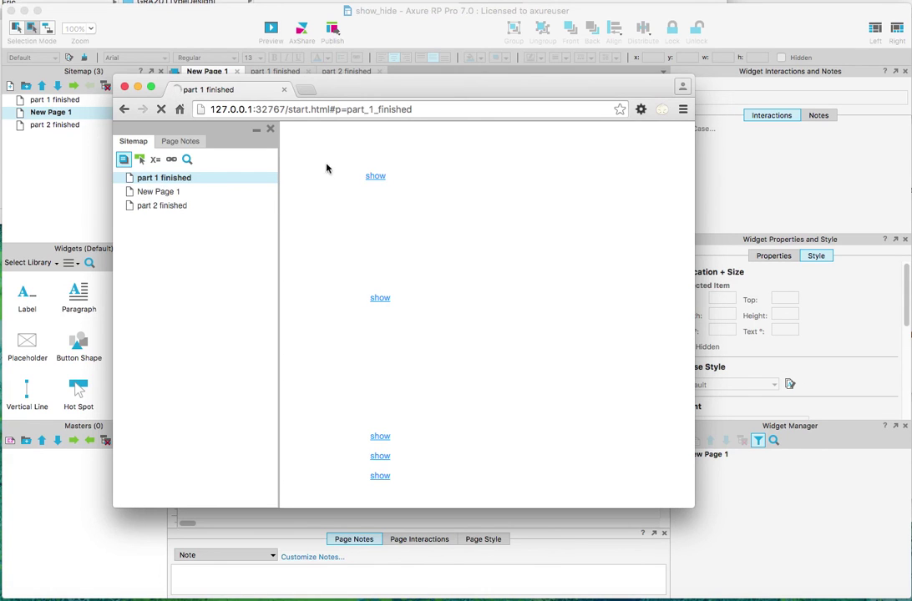
pyautogui.click(158, 193)
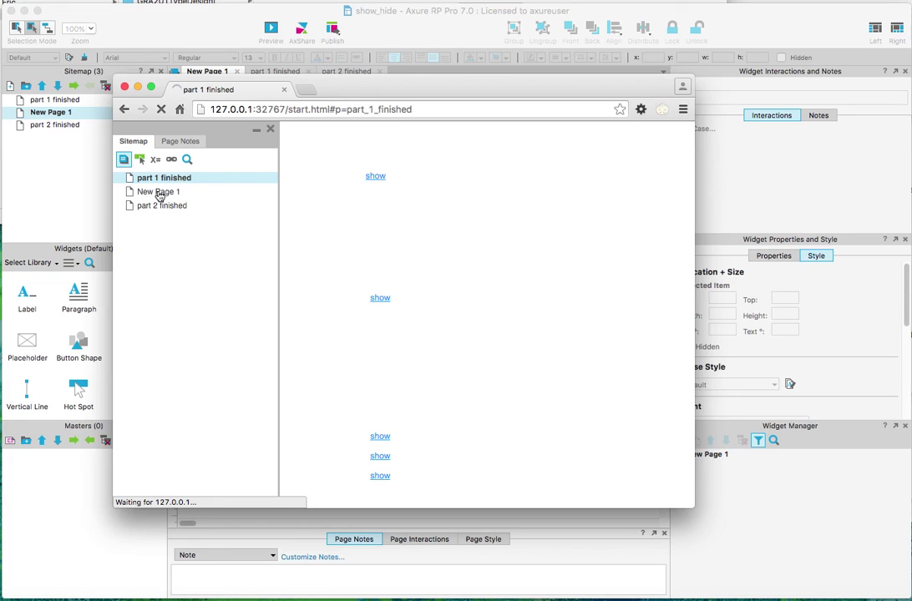
pyautogui.click(125, 88)
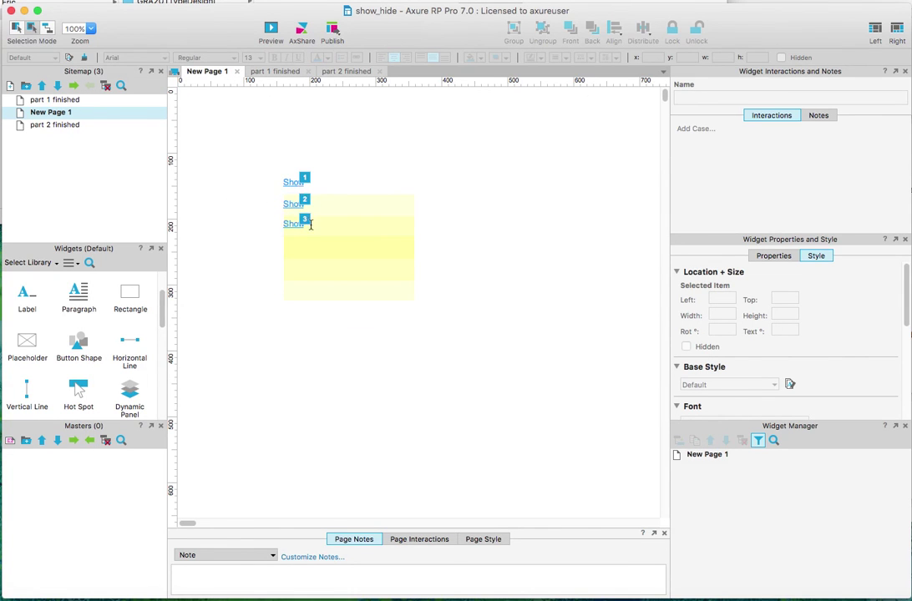
# Delete the two duplicated Show labels and their two content boxes, keeping only the original label and box
pyautogui.click(293, 204)
pyautogui.keyDown('shift'); pyautogui.click(289, 223); pyautogui.keyUp('shift')
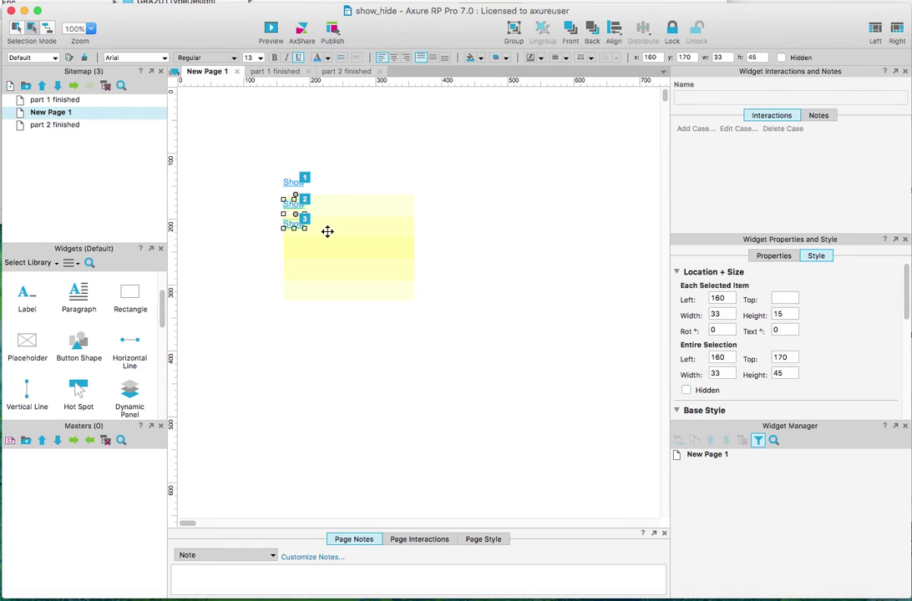
pyautogui.press('Delete')
pyautogui.click(328, 230)
pyautogui.keyDown('shift'); pyautogui.click(326, 292); pyautogui.keyUp('shift')
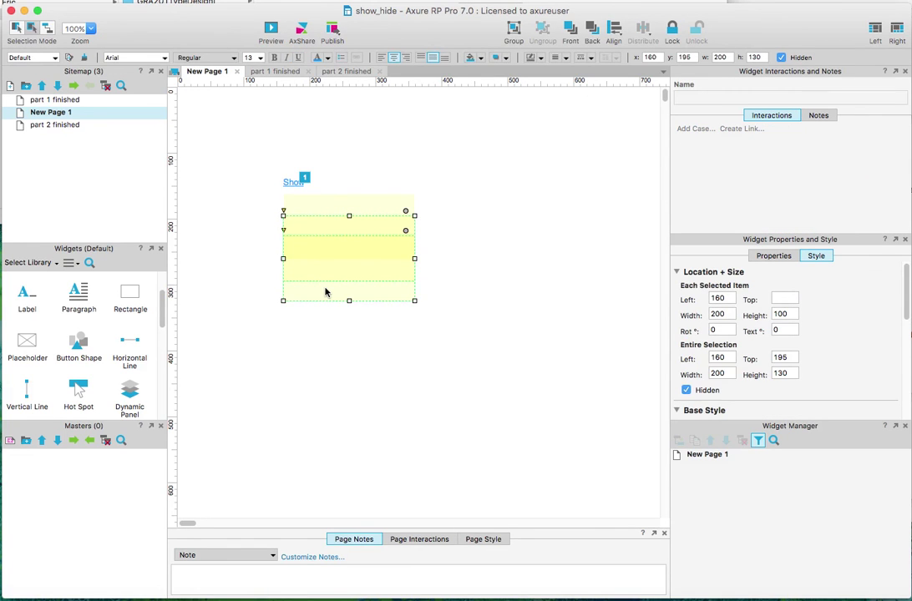
pyautogui.click(336, 261)
# Change the Show label's OnClick toggle animation for the content box to slide down
pyautogui.click(295, 182)
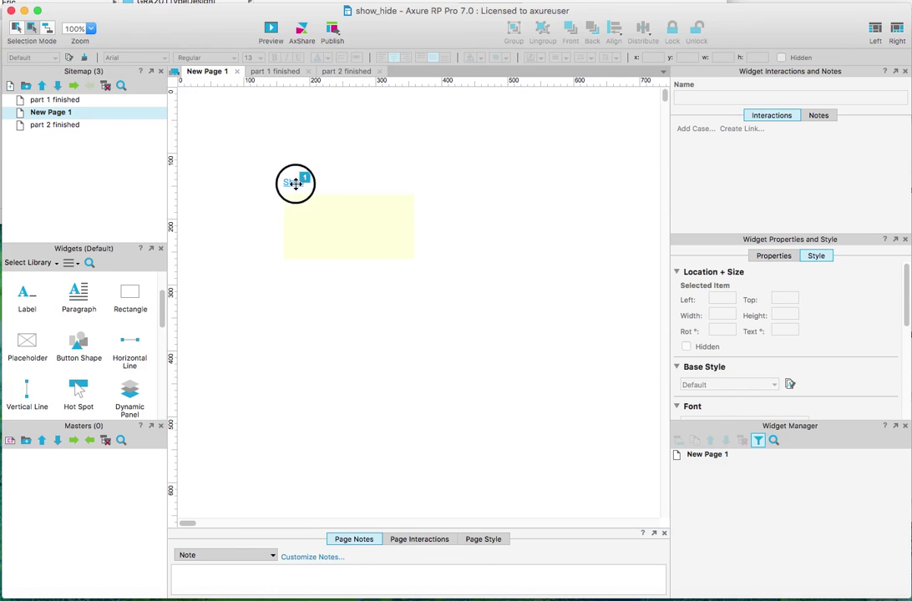
pyautogui.doubleClick(749, 168)
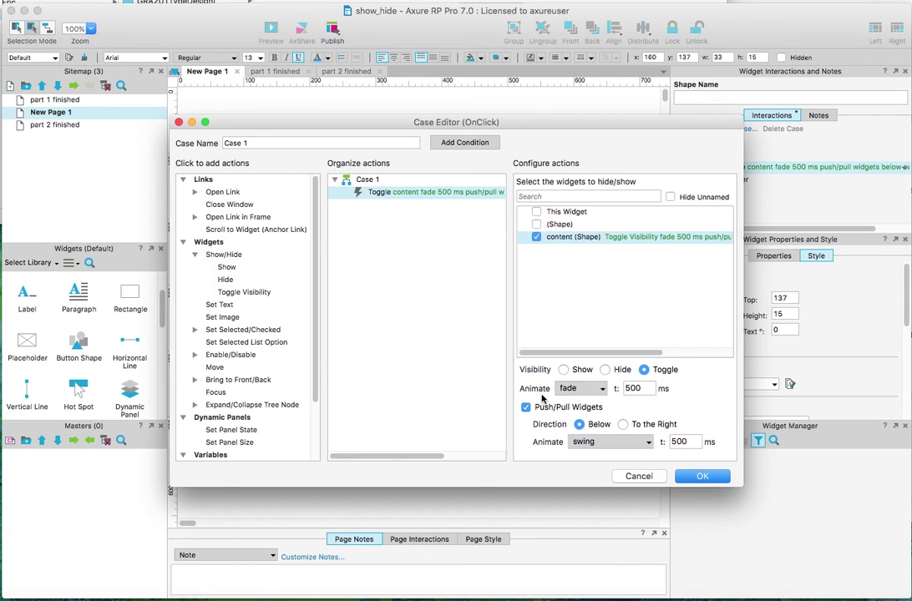
pyautogui.click(598, 391)
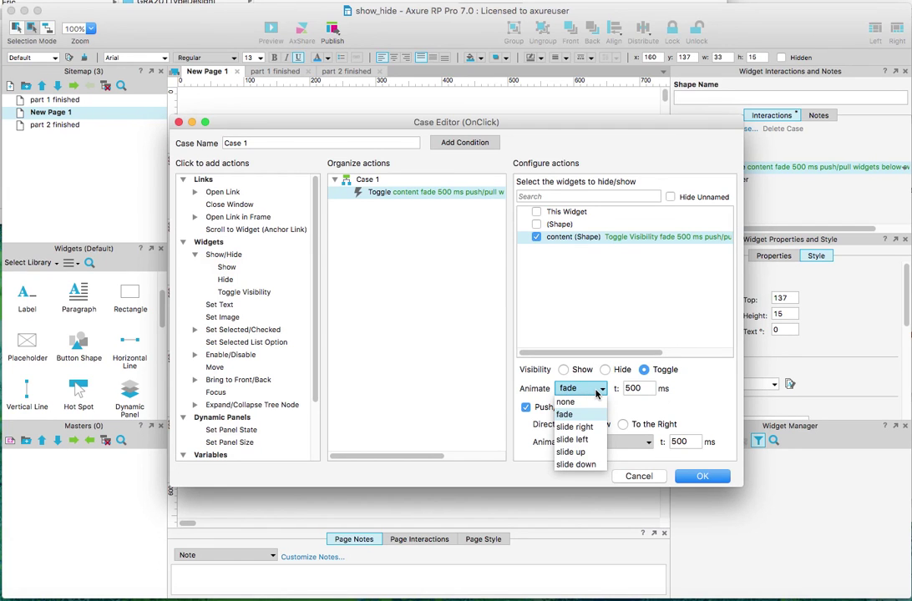
pyautogui.click(596, 464)
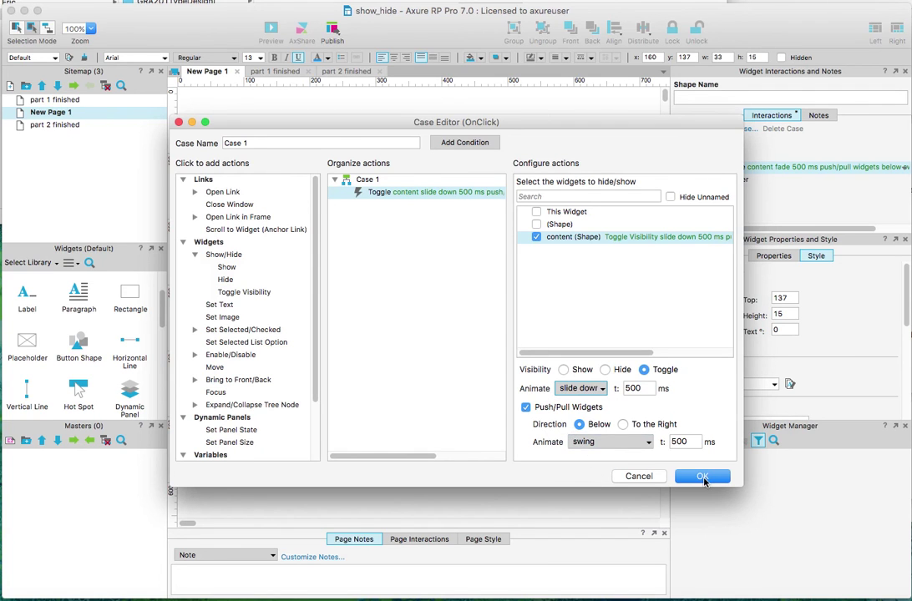
pyautogui.click(702, 477)
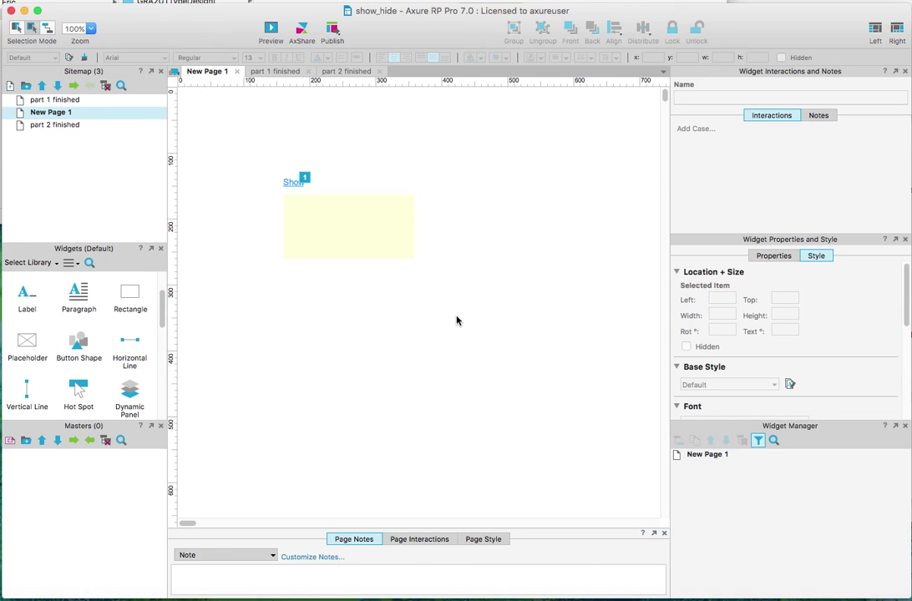
# Preview New Page 1 and toggle the content box repeatedly with the Show link to check its slide animation
pyautogui.press('super+period')
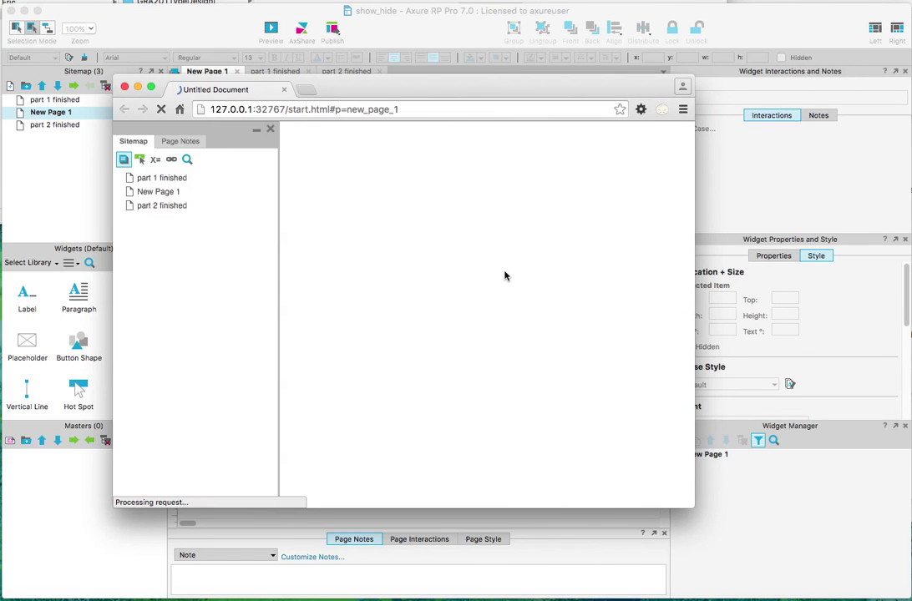
pyautogui.click(401, 217)
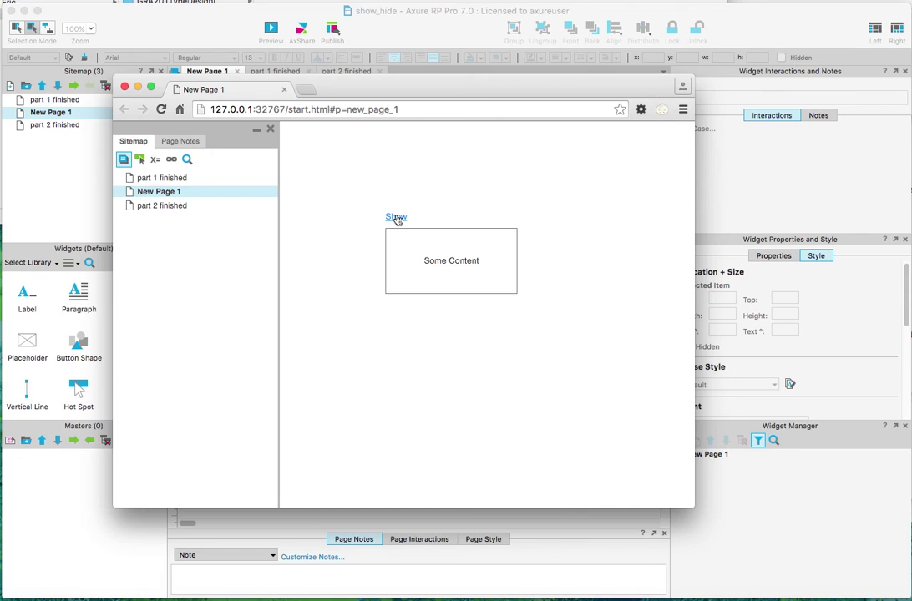
pyautogui.click(399, 217)
pyautogui.click(398, 217)
pyautogui.click(399, 217)
pyautogui.click(398, 217)
pyautogui.click(398, 217)
pyautogui.click(399, 217)
pyautogui.click(399, 217)
pyautogui.click(398, 217)
pyautogui.click(398, 217)
pyautogui.click(398, 217)
pyautogui.click(398, 218)
pyautogui.click(398, 217)
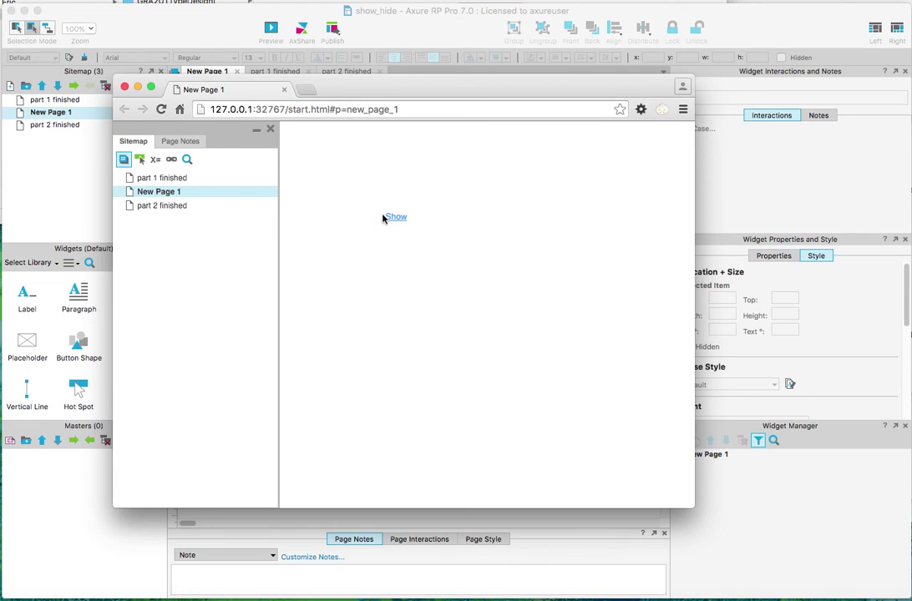
pyautogui.click(392, 219)
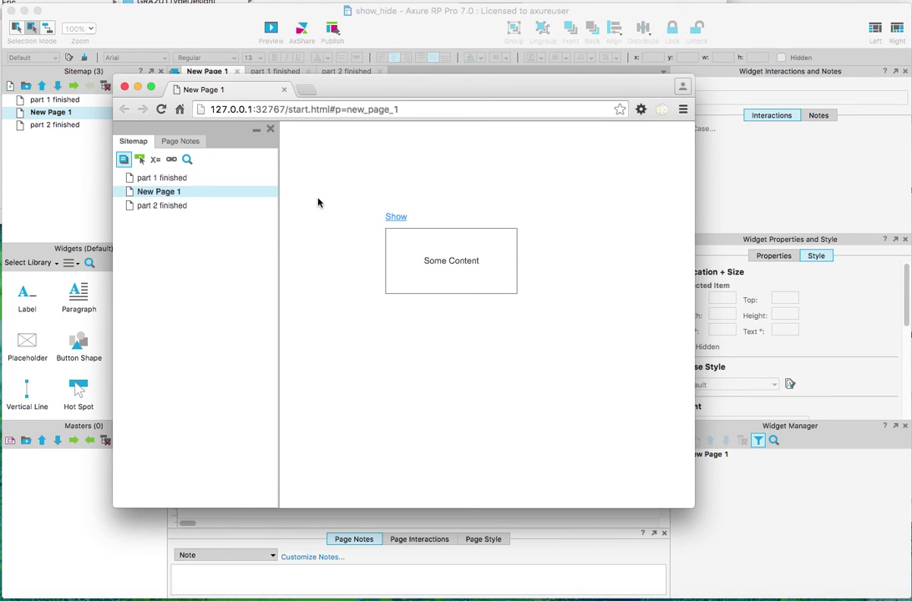
# View the part 1 finished page in the preview and toggle its uppermost show link to compare the slide animation
pyautogui.click(153, 177)
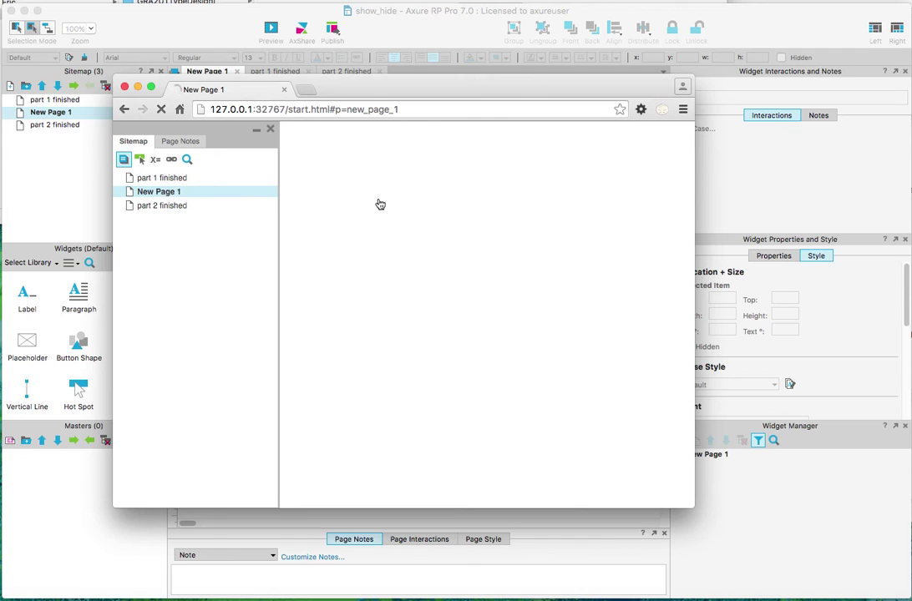
pyautogui.click(380, 210)
pyautogui.click(379, 210)
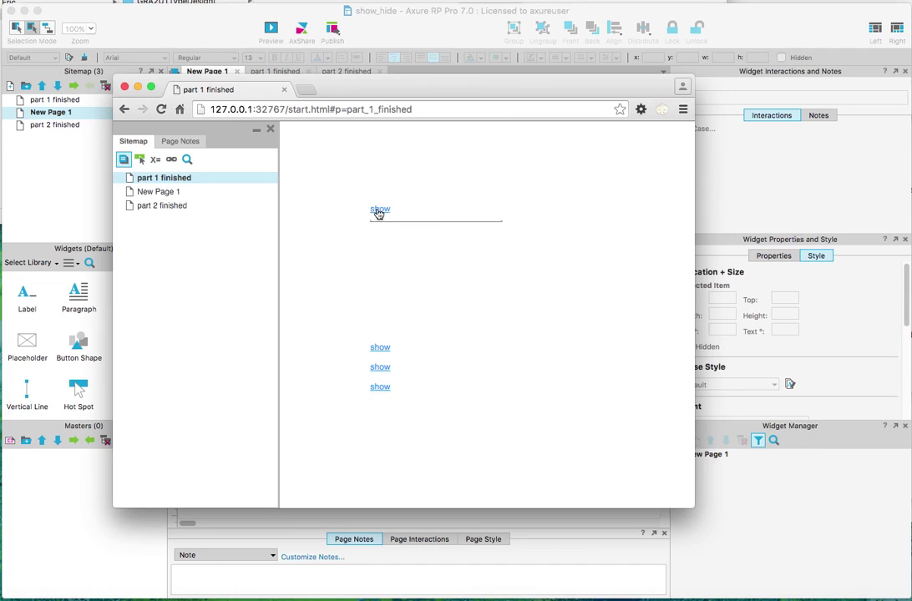
pyautogui.click(380, 208)
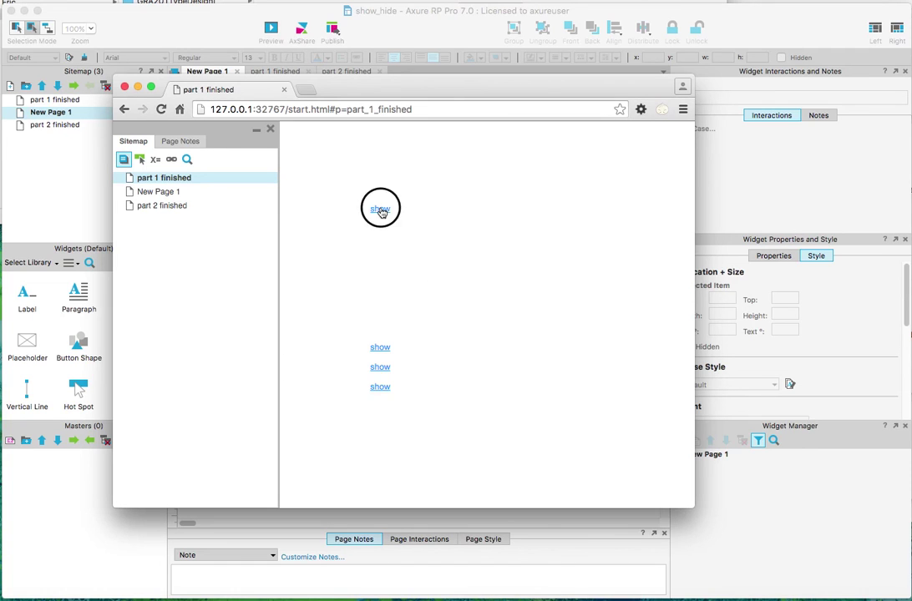